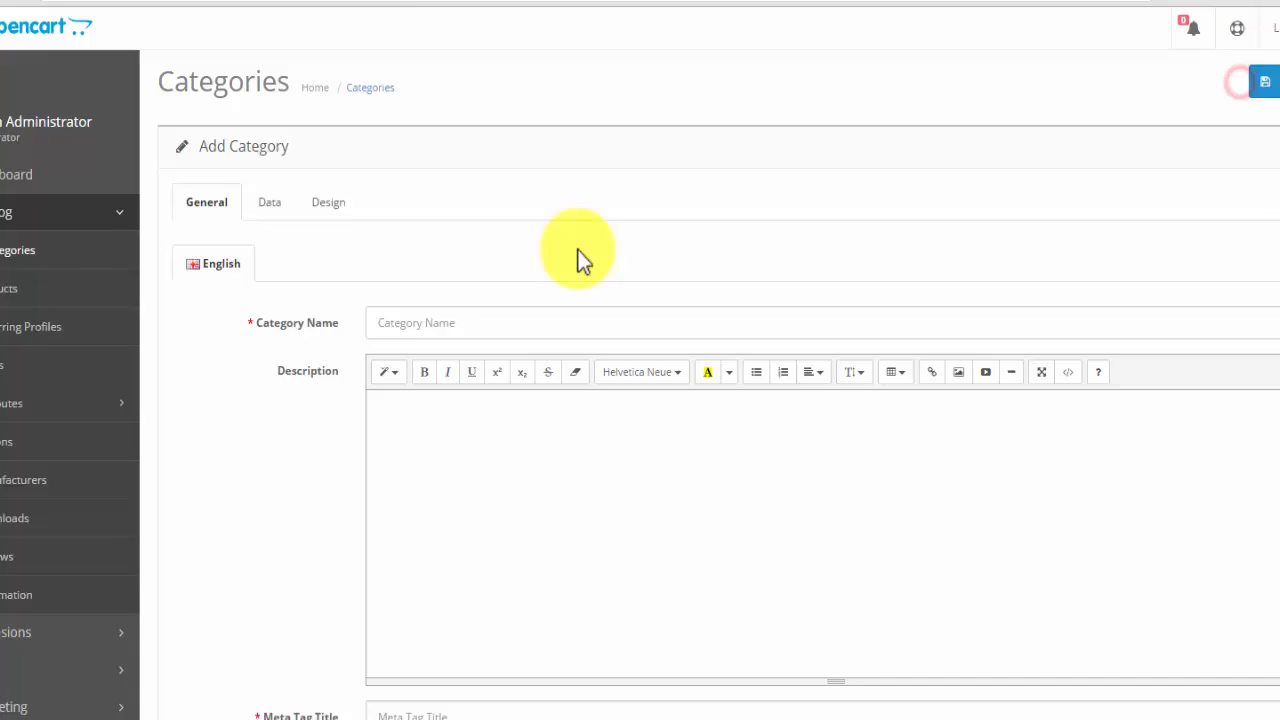
# - Name the category Complete Skateboards and write a description covering SkateNutter.com, variety for all skater levels, top brands and an invitation to email
pyautogui.click(388, 323)
pyautogui.write('Complete Skateboards')
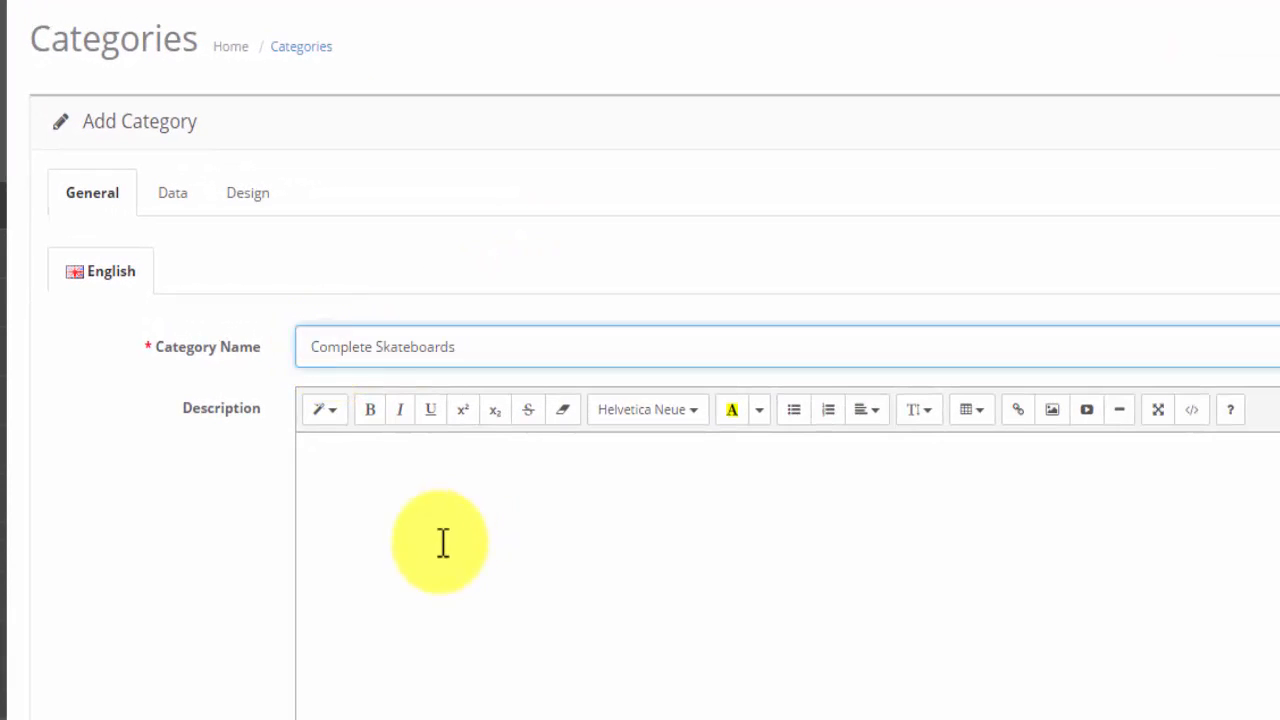
pyautogui.click(378, 467)
pyautogui.click(731, 160)
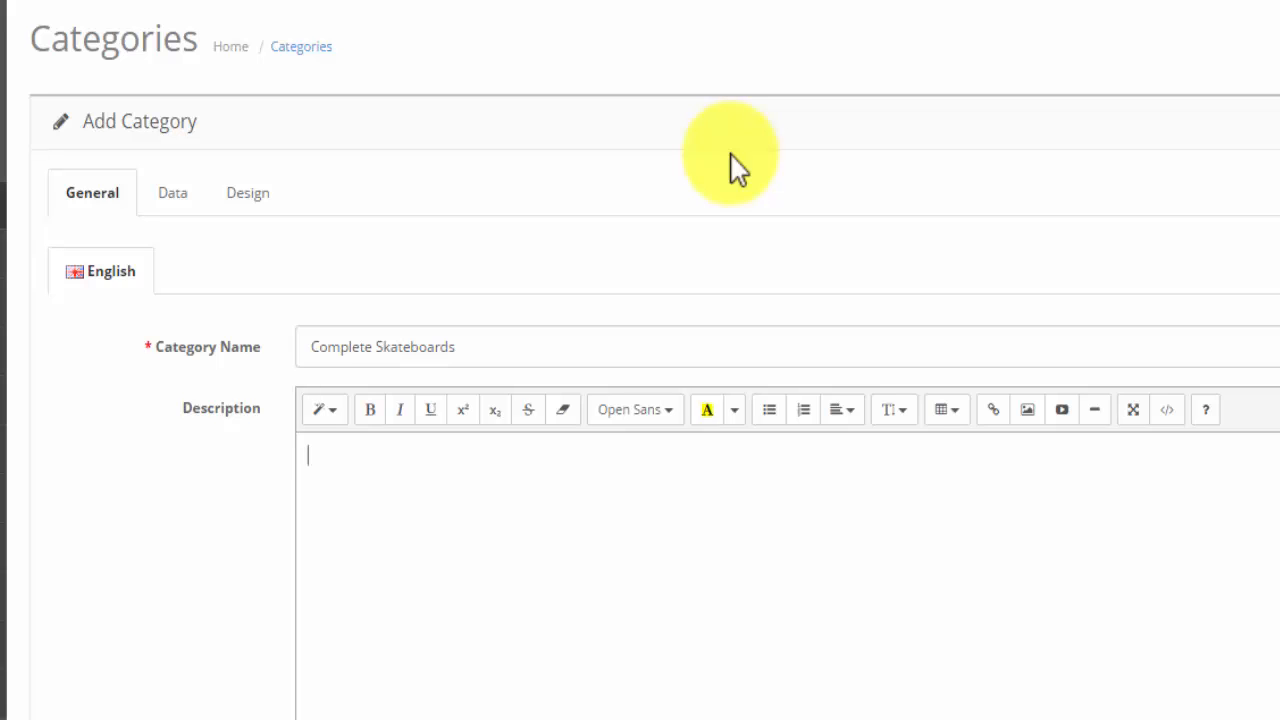
pyautogui.write('Complete Skateboards')
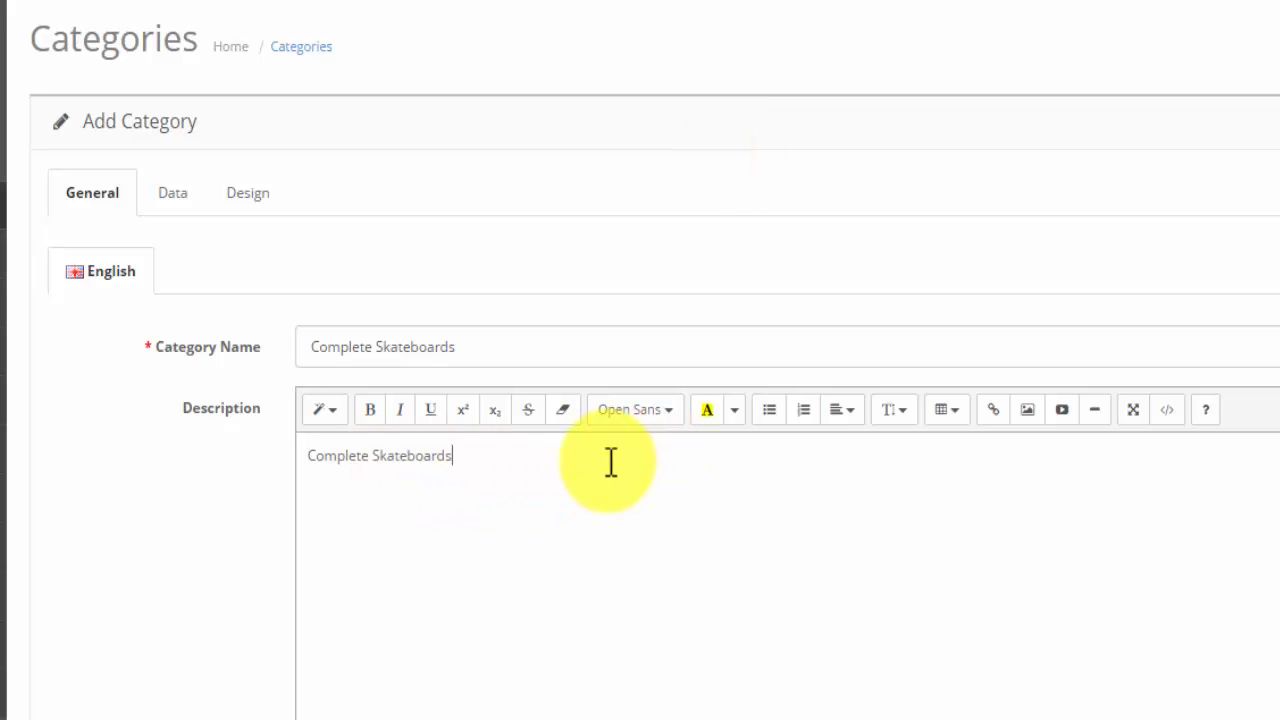
pyautogui.write("by SkateNutter.com. Variety of complete skateboards for all skater levels. Top skateboard brands available. Don't see what you are looking for? Drop us an email")
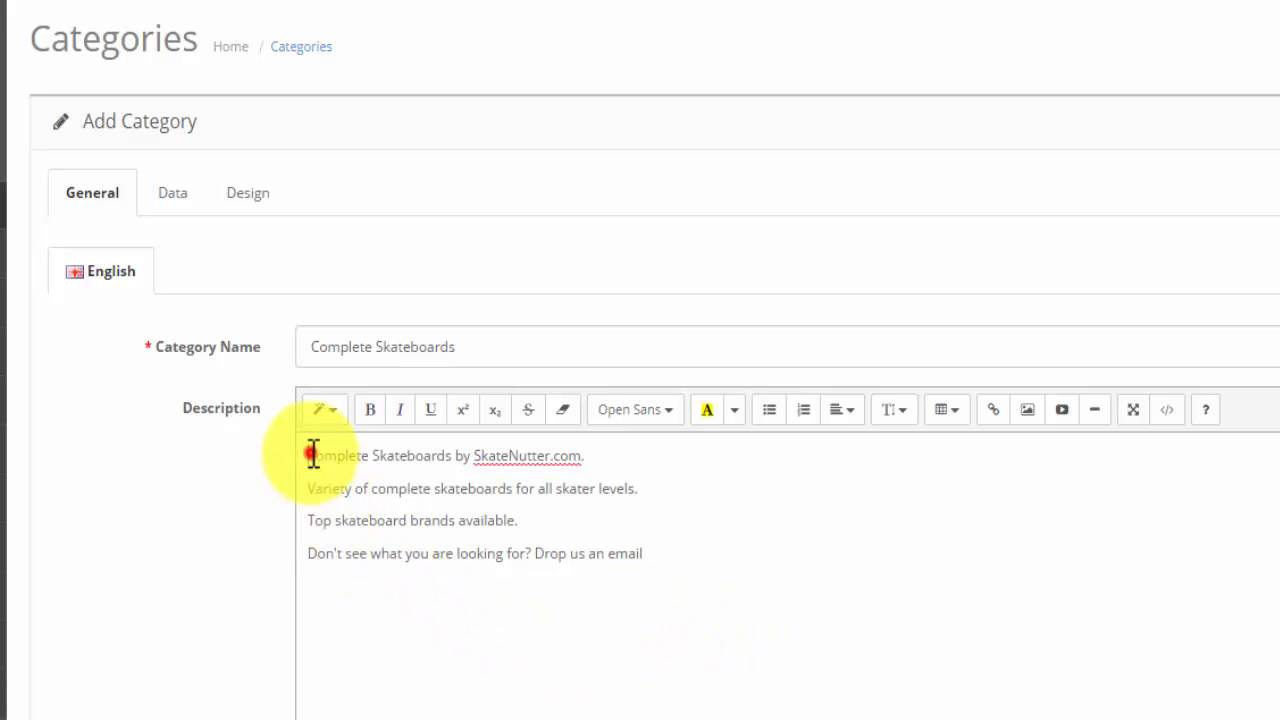
# - Make the description's first line bold and inspect the description's HTML source before returning to the formatted view
pyautogui.moveTo(307, 455); pyautogui.dragTo(604, 453)
pyautogui.click(369, 409)
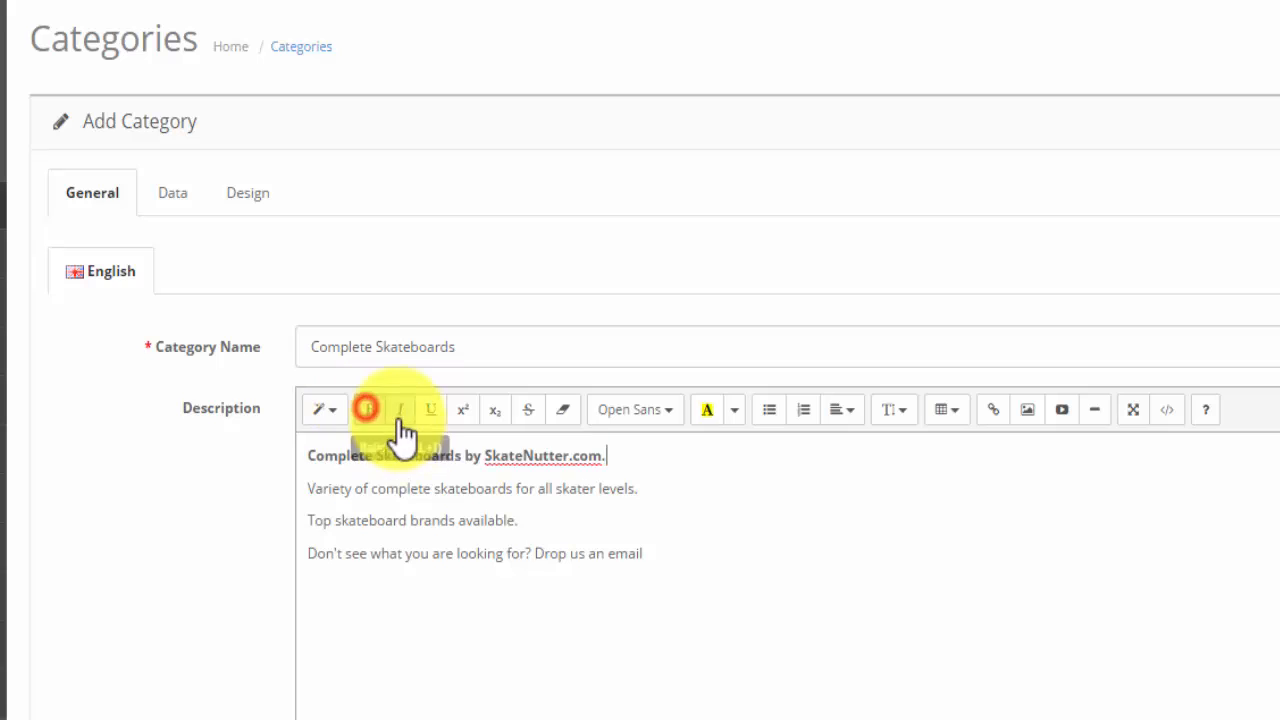
pyautogui.click(430, 410)
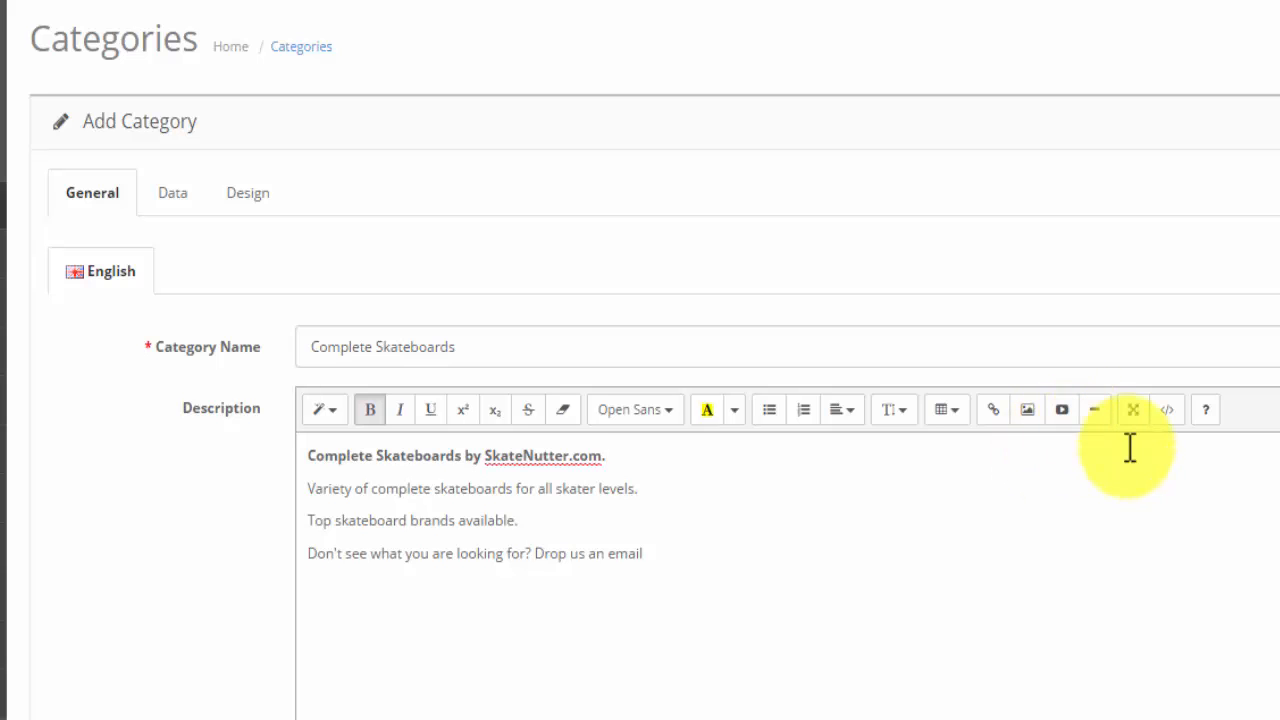
pyautogui.click(1168, 411)
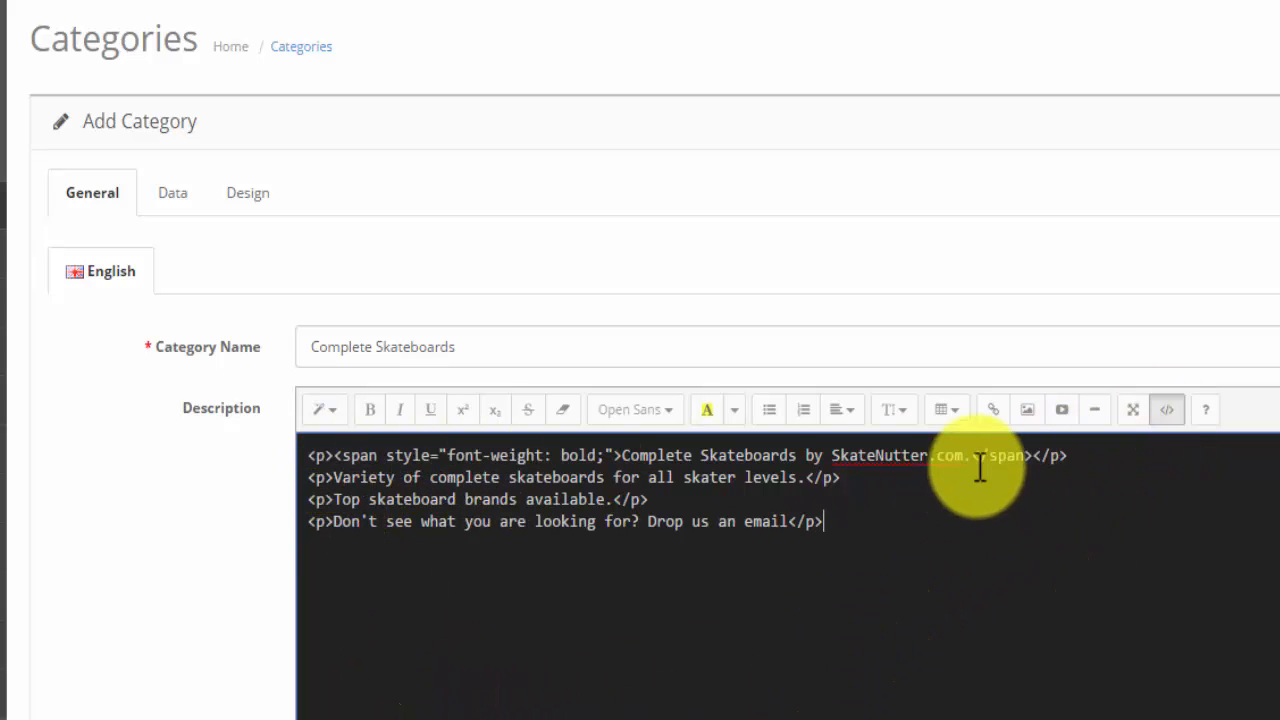
pyautogui.click(1167, 410)
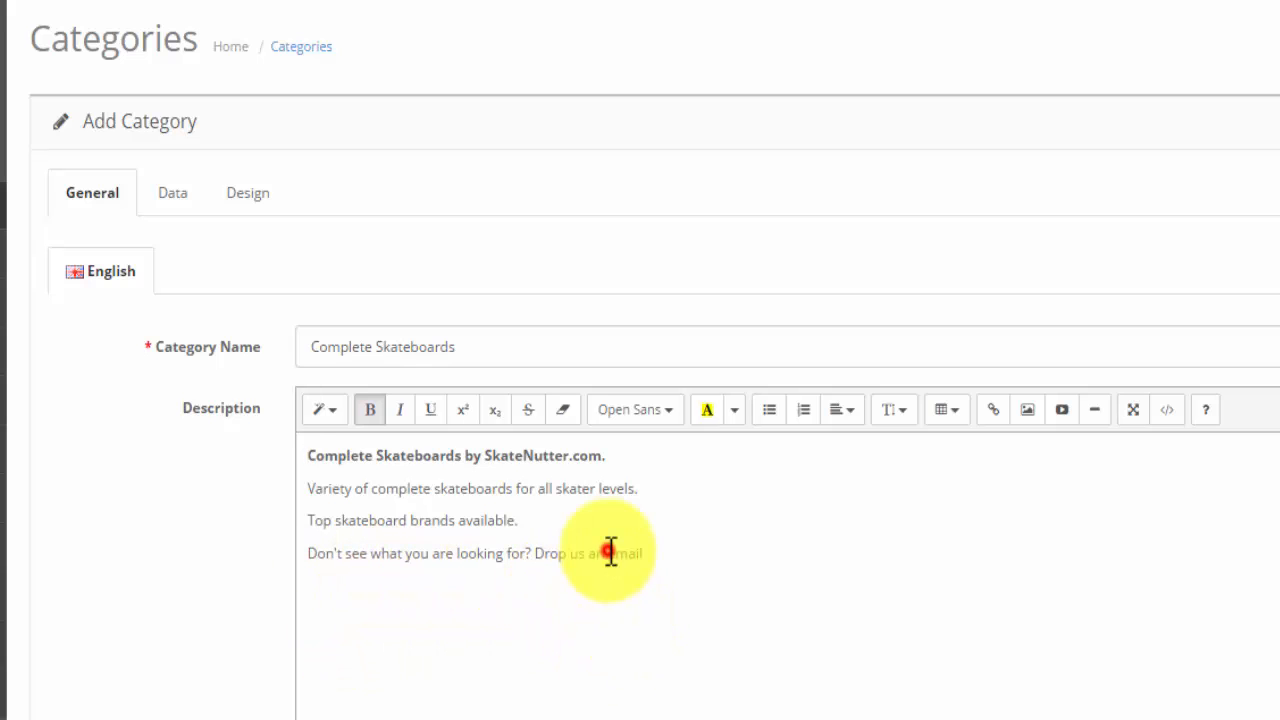
# - Link the word "email" in the description to a mailto: URL with the store's contact e-mail address
pyautogui.moveTo(608, 552); pyautogui.dragTo(649, 555)
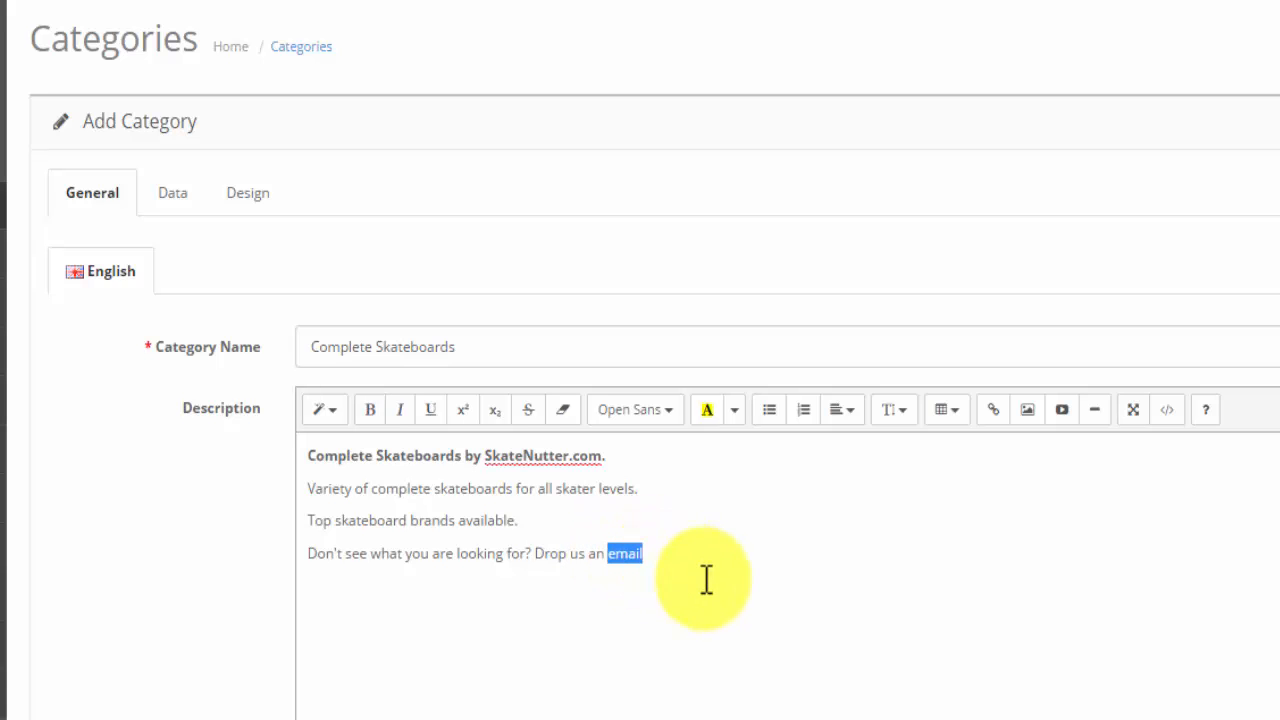
pyautogui.click(994, 410)
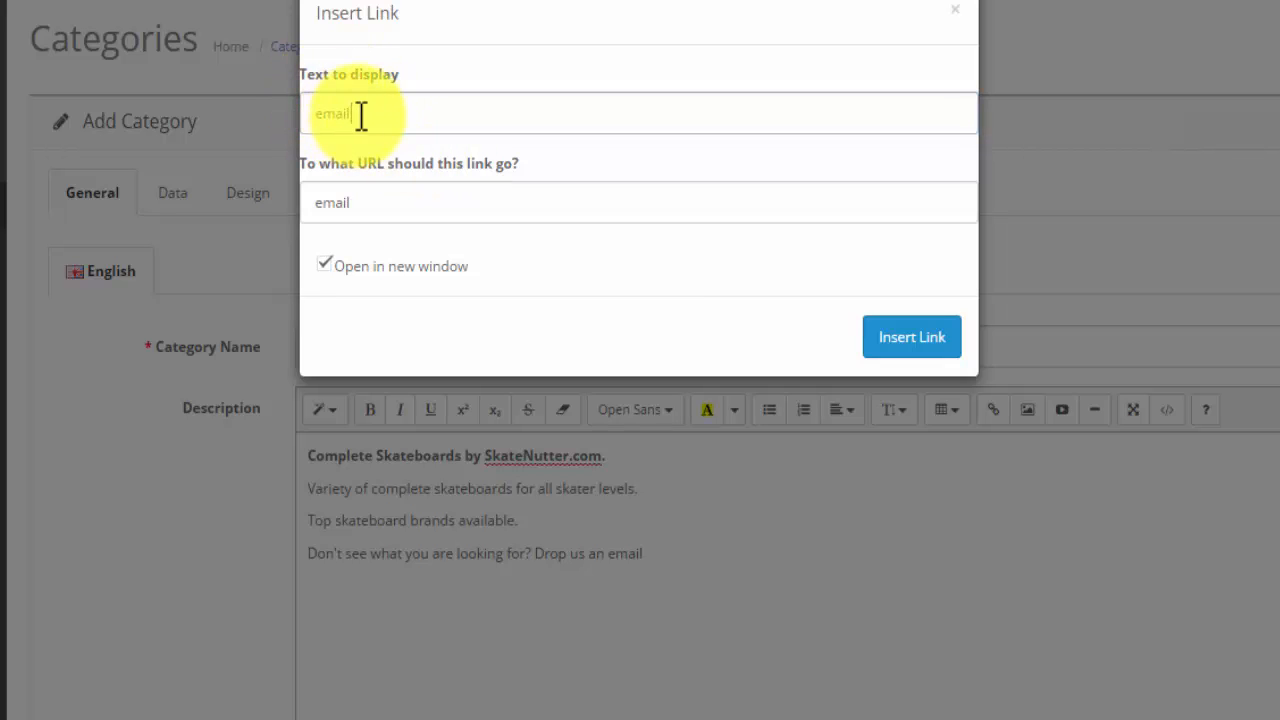
pyautogui.moveTo(357, 115); pyautogui.dragTo(289, 116)
pyautogui.click(361, 109)
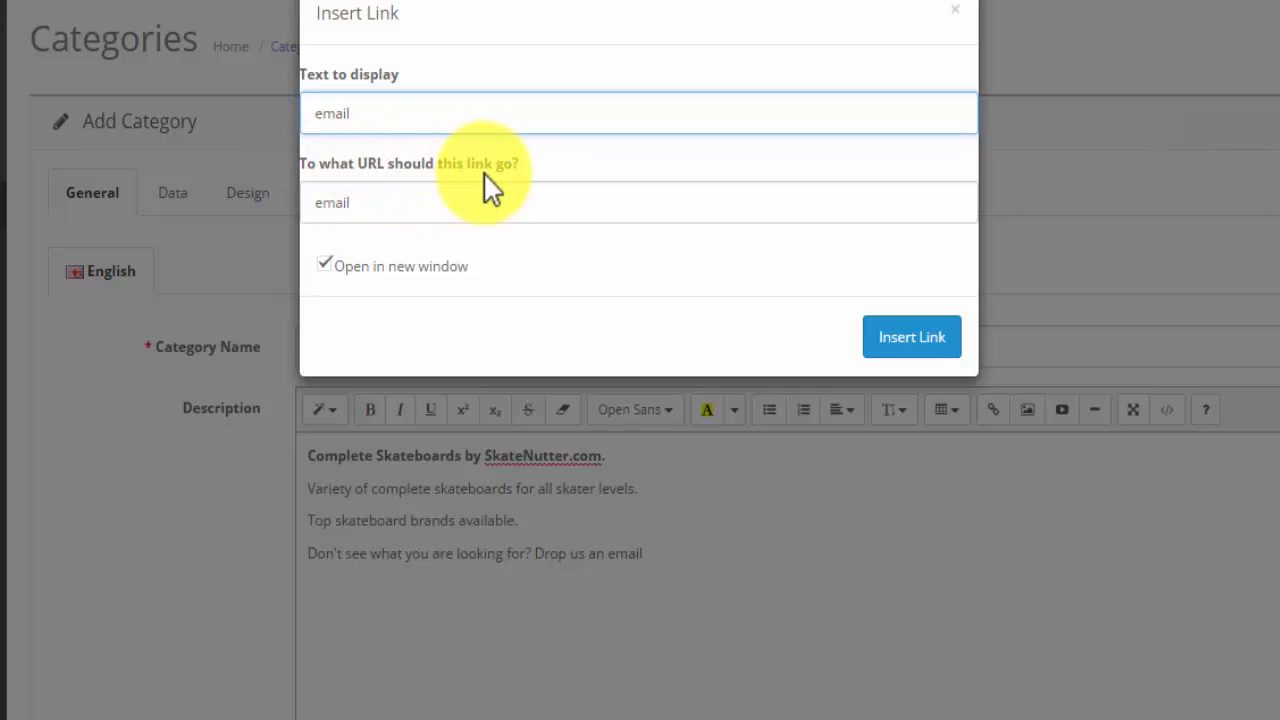
pyautogui.moveTo(380, 205); pyautogui.dragTo(271, 206)
pyautogui.write('mailto:')
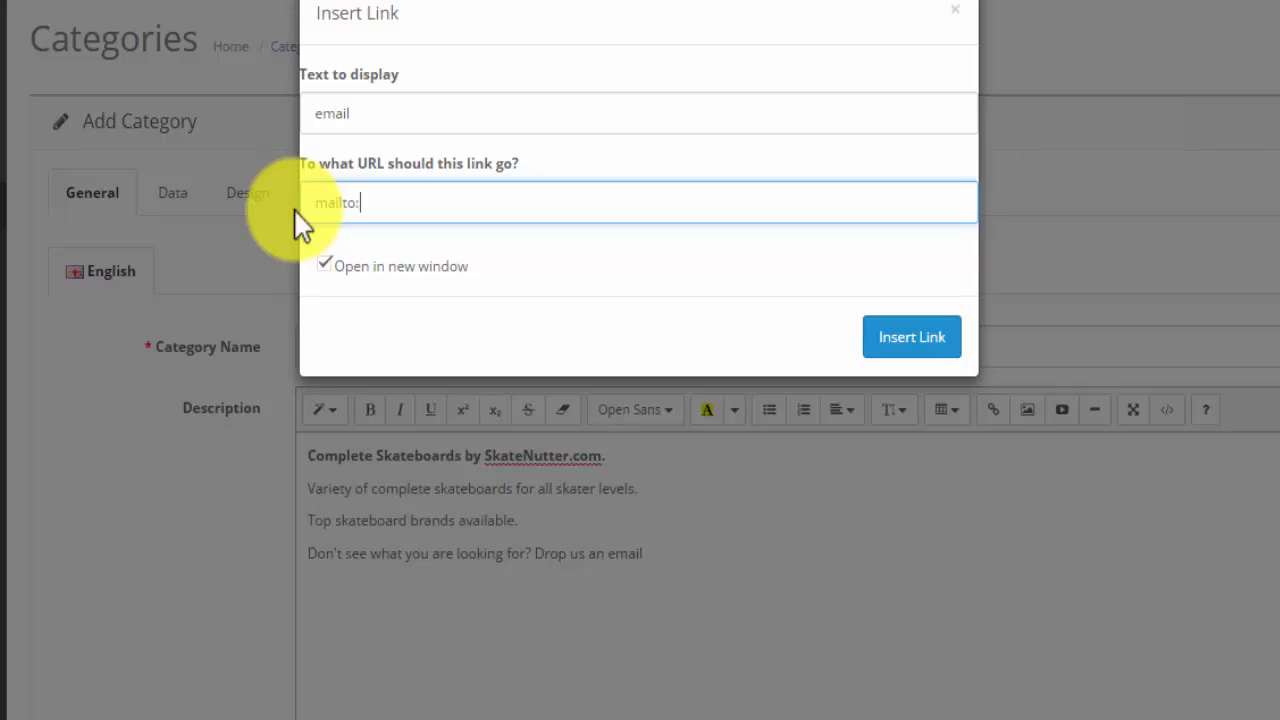
pyautogui.hotkey('ctrl', 'v')
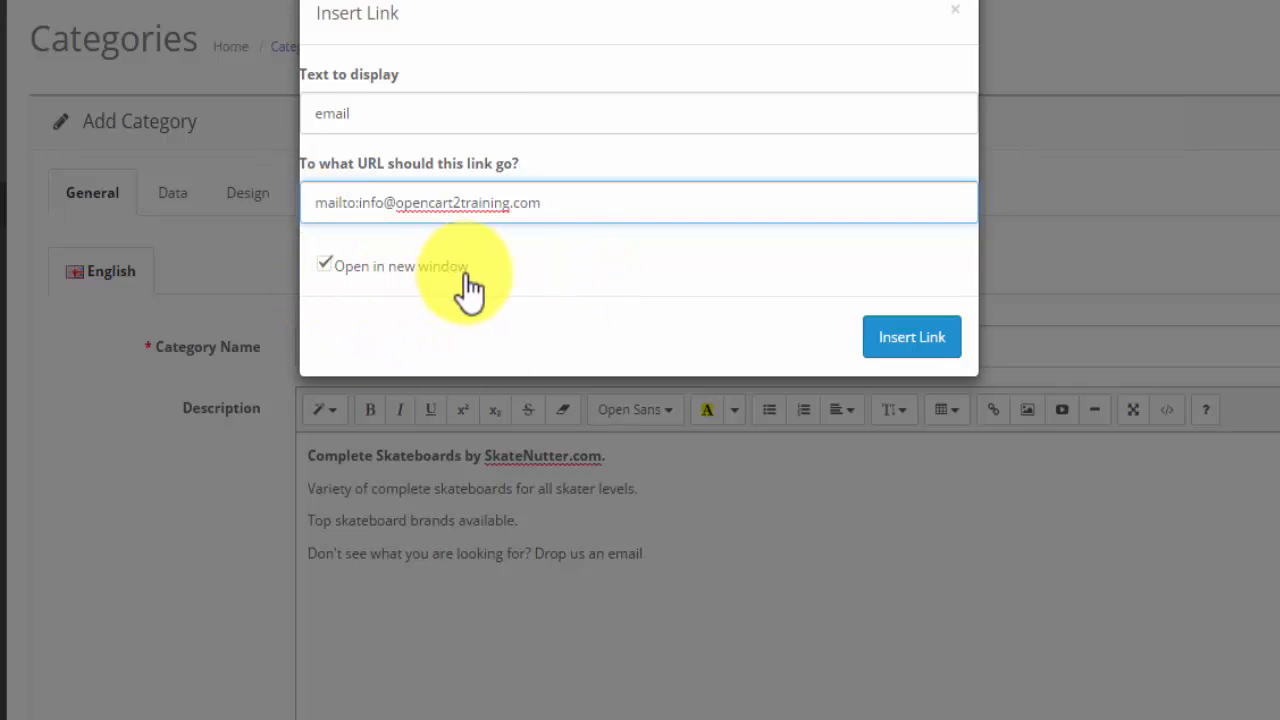
pyautogui.click(905, 340)
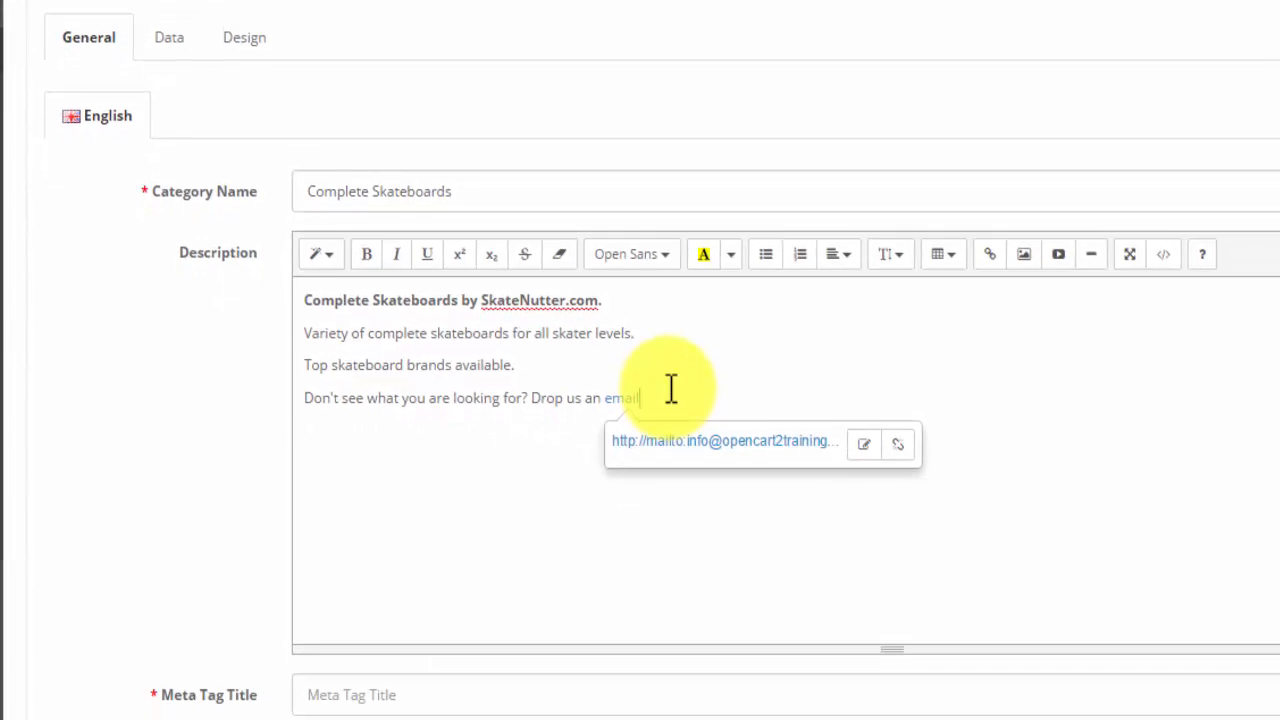
# - Set the meta tag title to "SkateNutter Skate Shop Ireland | Skate | Skateboards"
pyautogui.scroll(-5, 334, 189)
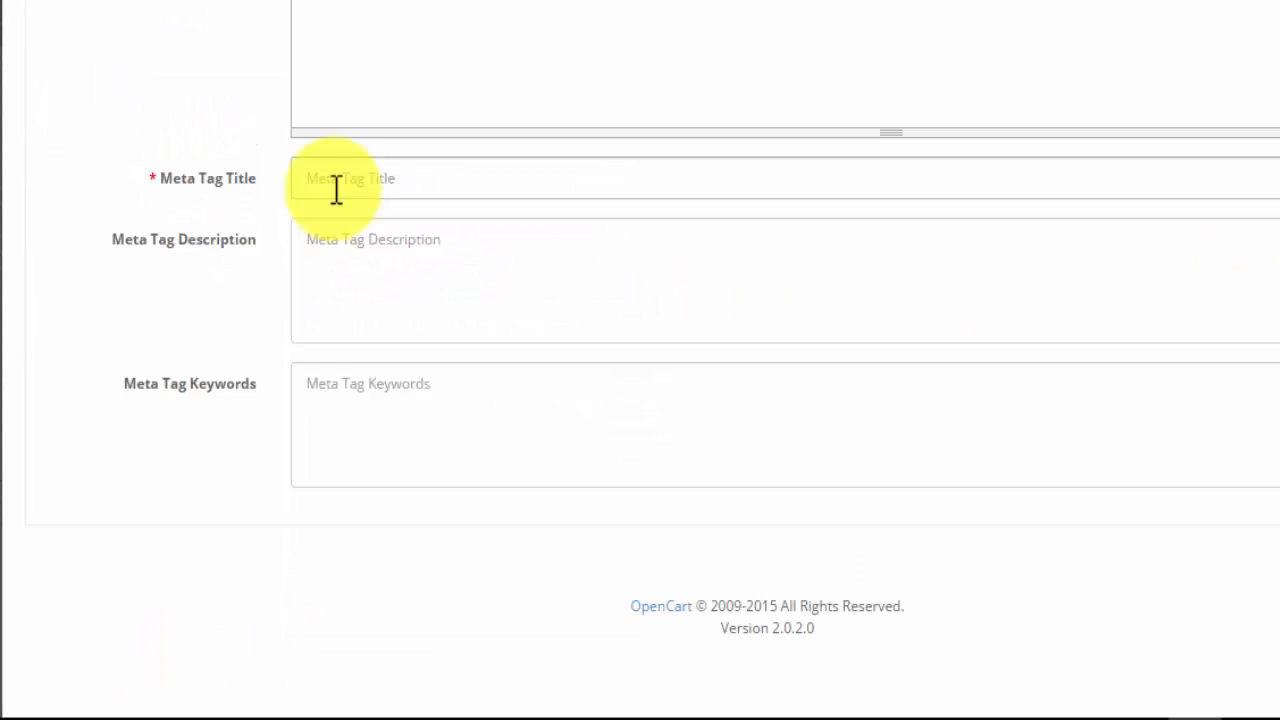
pyautogui.click(323, 189)
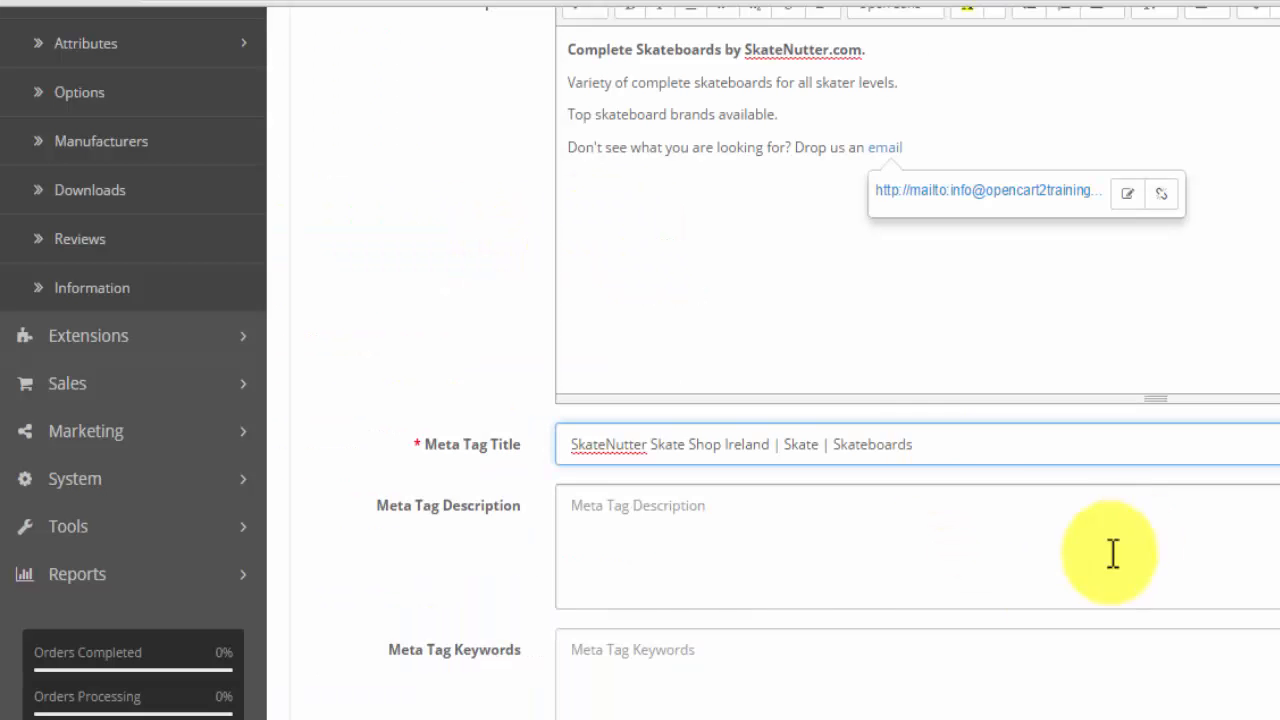
# - Read the Decks snippet in the Google results and set the meta tag description to the category description's first three sentences
pyautogui.click(588, 505)
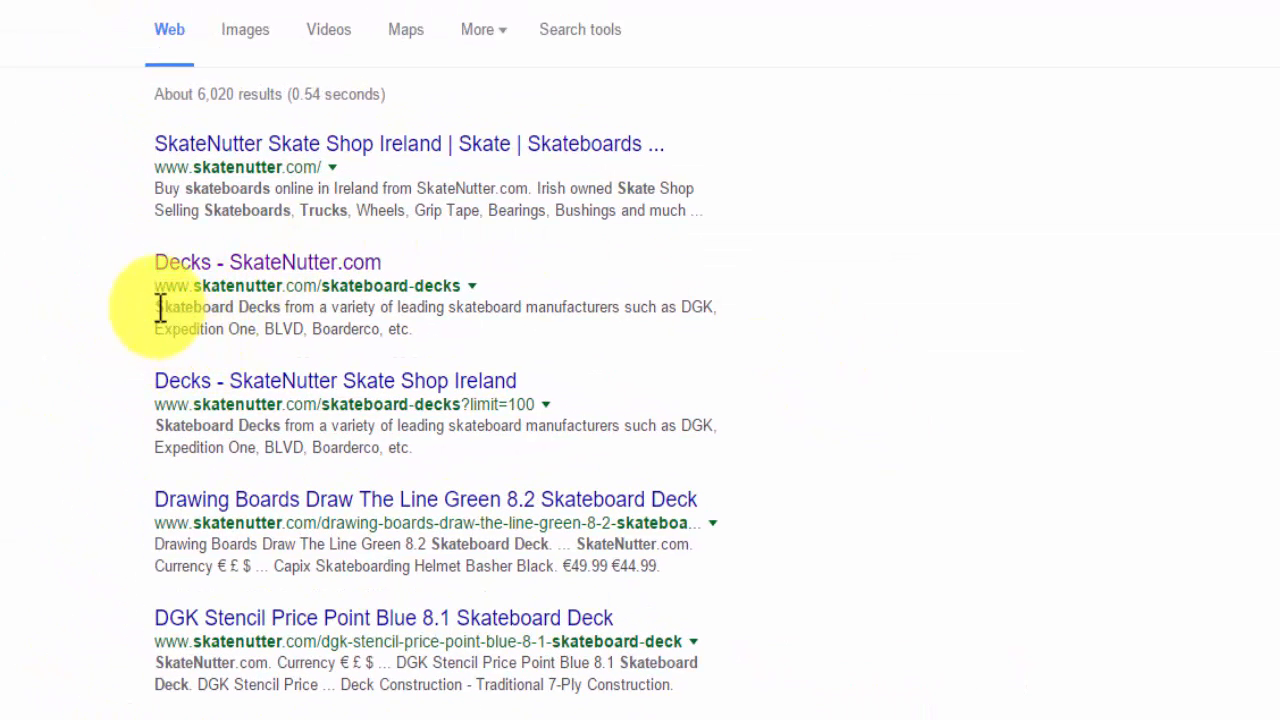
pyautogui.moveTo(157, 302); pyautogui.dragTo(437, 332)
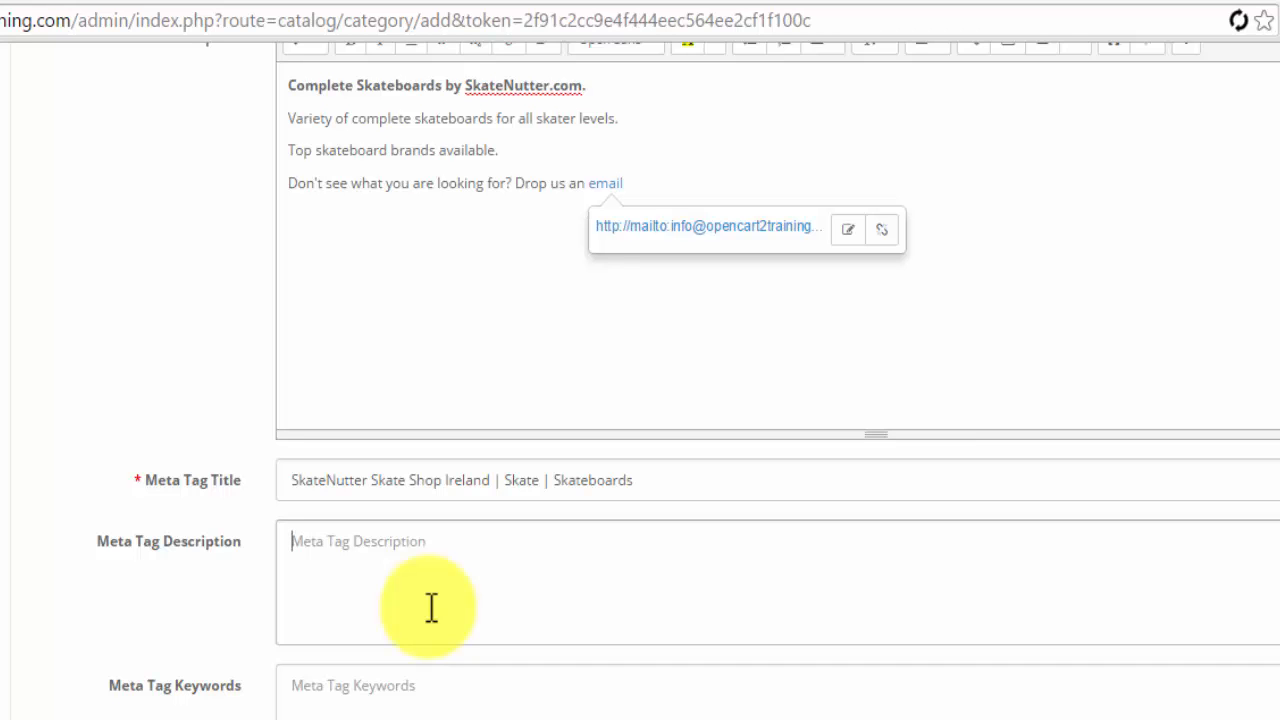
pyautogui.click(431, 607)
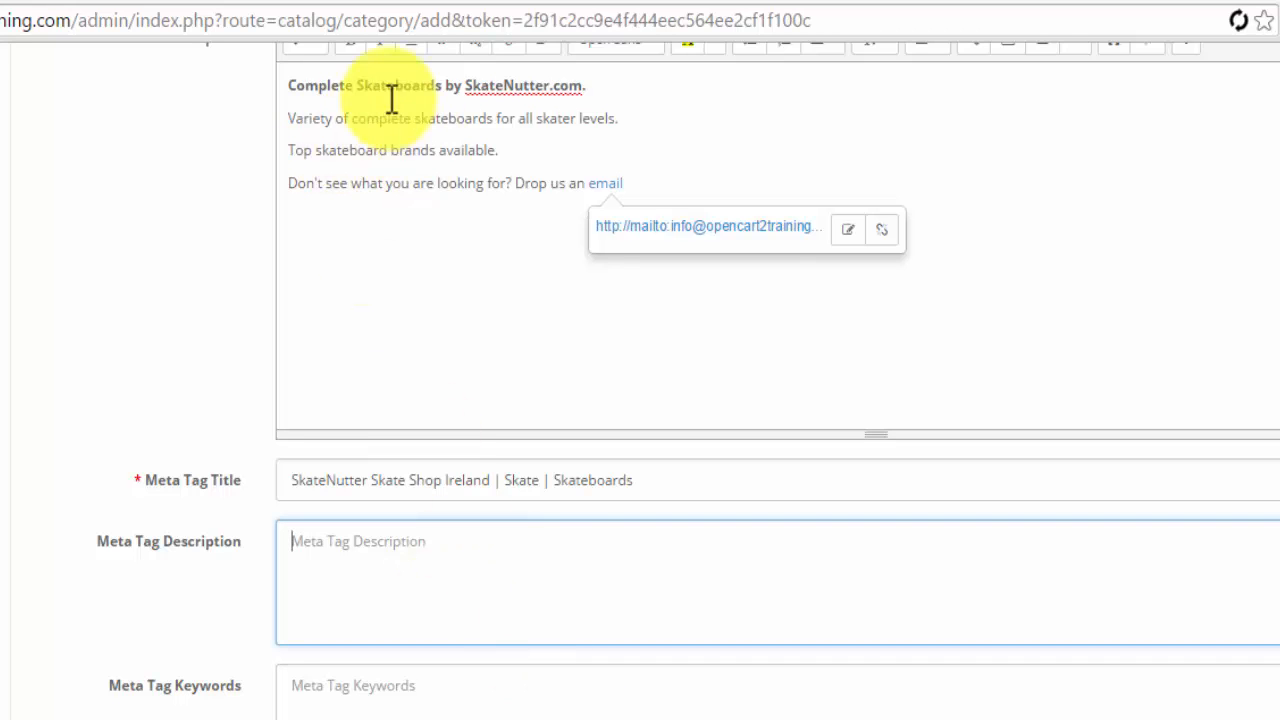
pyautogui.scroll(2, 429, 352)
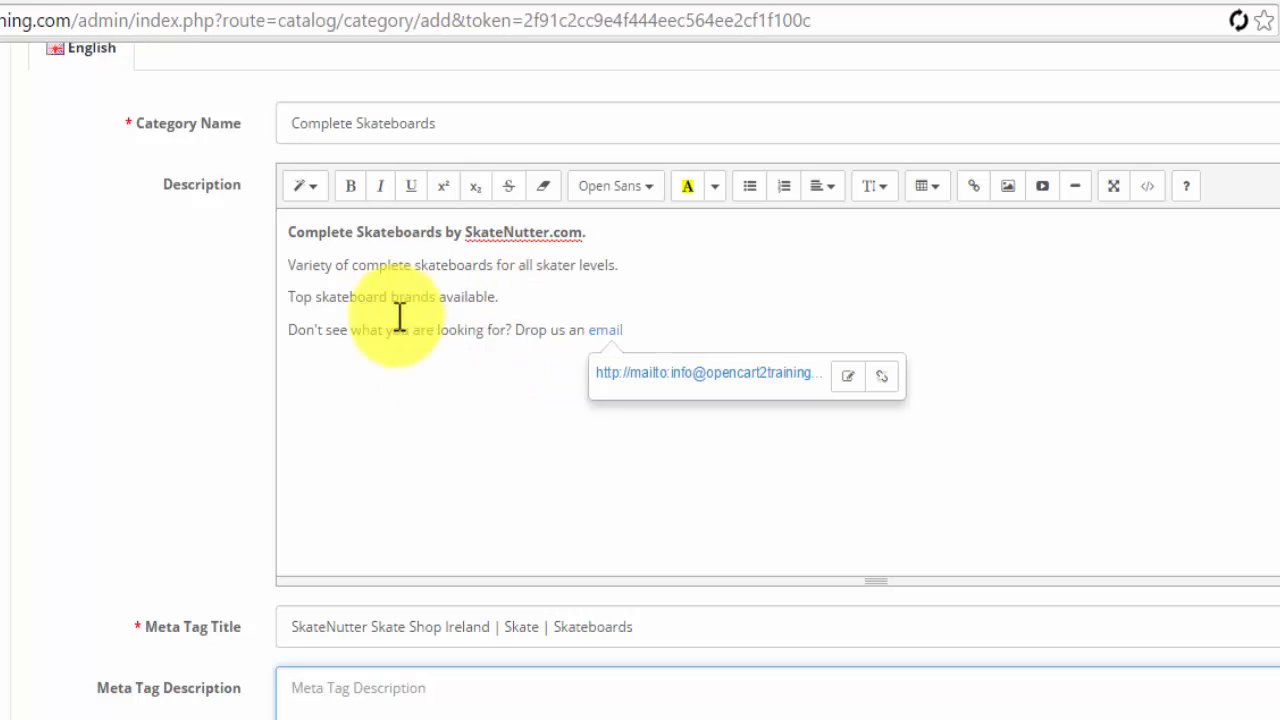
pyautogui.click(743, 700)
pyautogui.write('Complete Skateboards by SkateNutter.com. Variety of complete skateboards for all skater levels. Top skateboard brands available.')
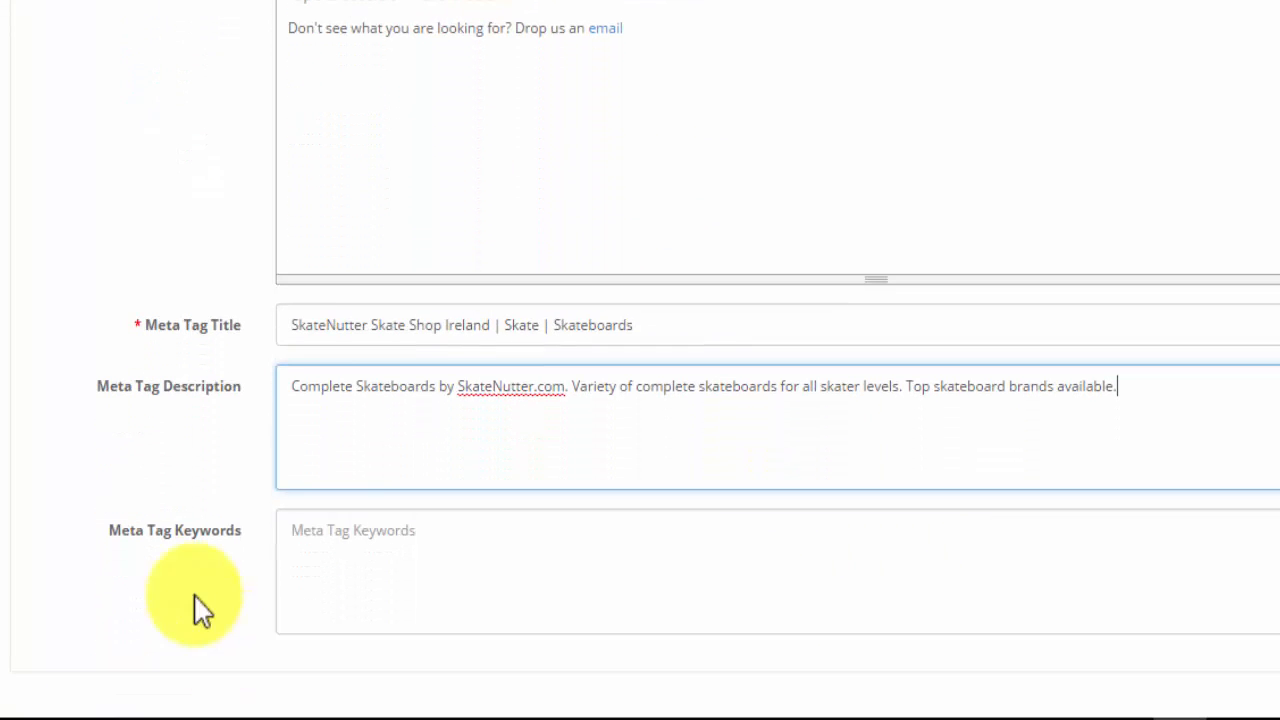
# - Fill the meta tag keywords with the meta tag description's three phrases, separated by commas instead of full stops
pyautogui.click(297, 532)
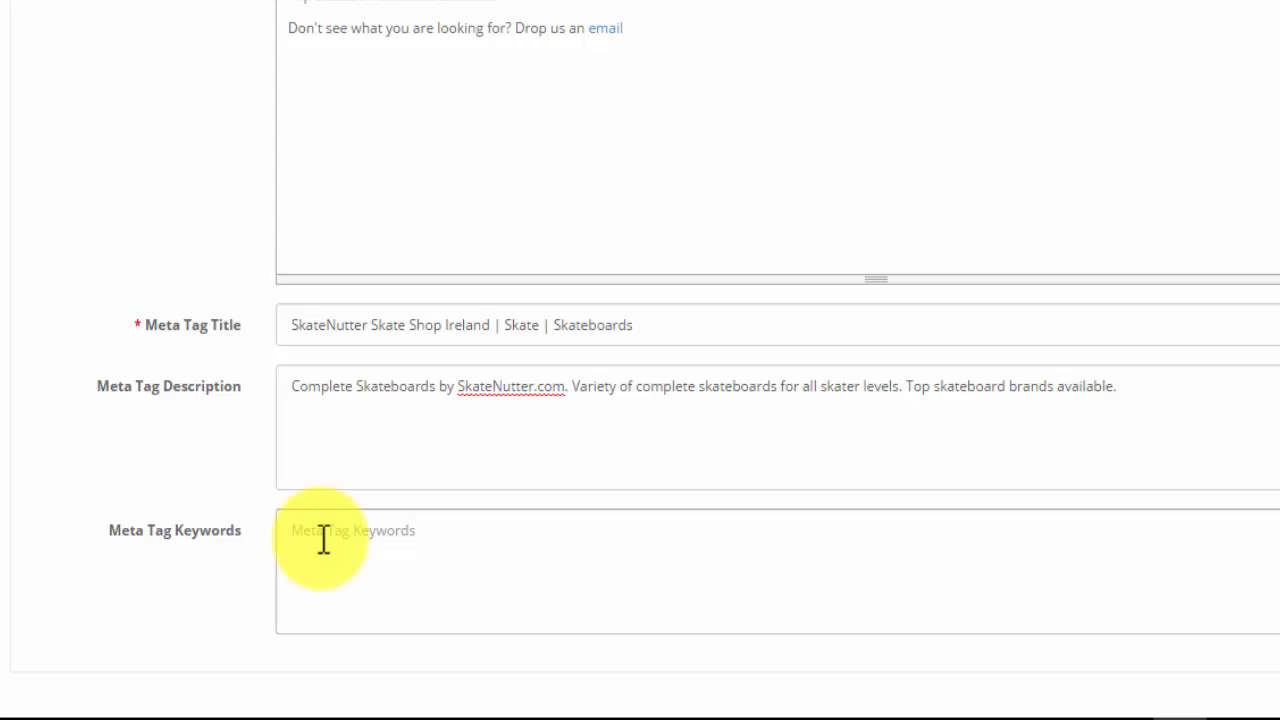
pyautogui.click(323, 540)
pyautogui.write('Complete Skateboards by SkateNutter.com, Variety of complete skateboards for all skater levels, Top skateboard brands available,')
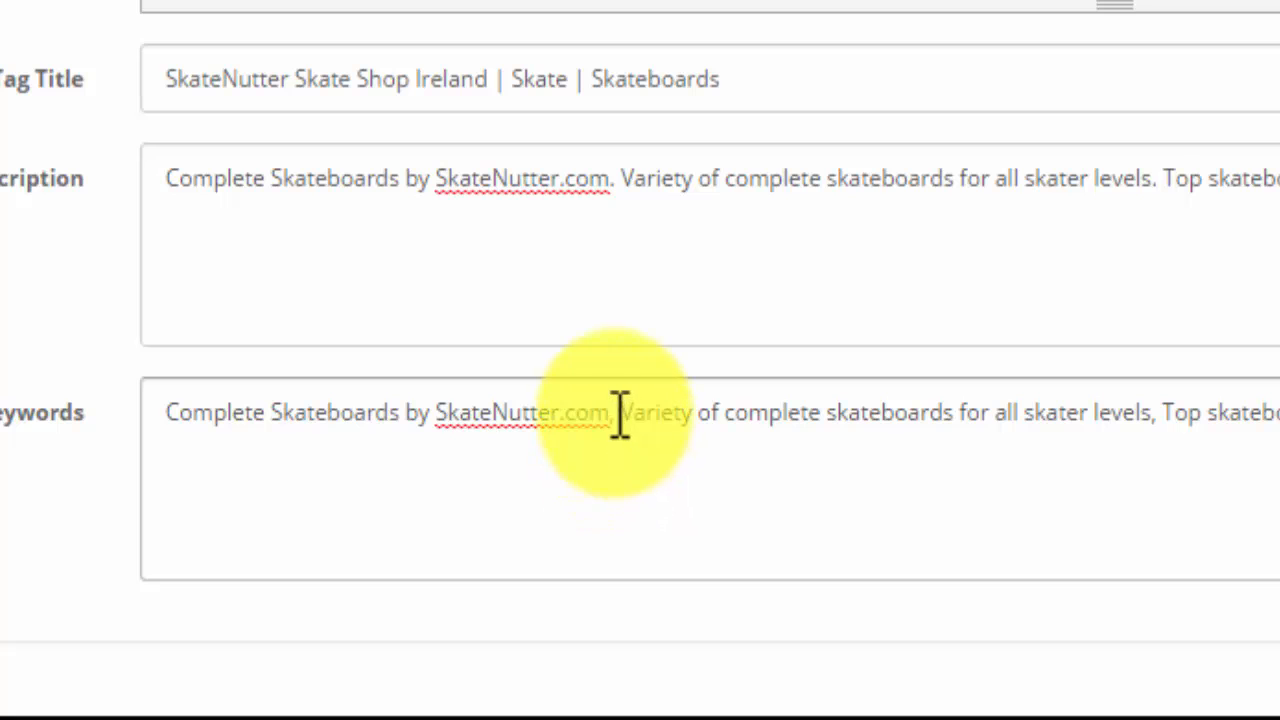
pyautogui.doubleClick(613, 414)
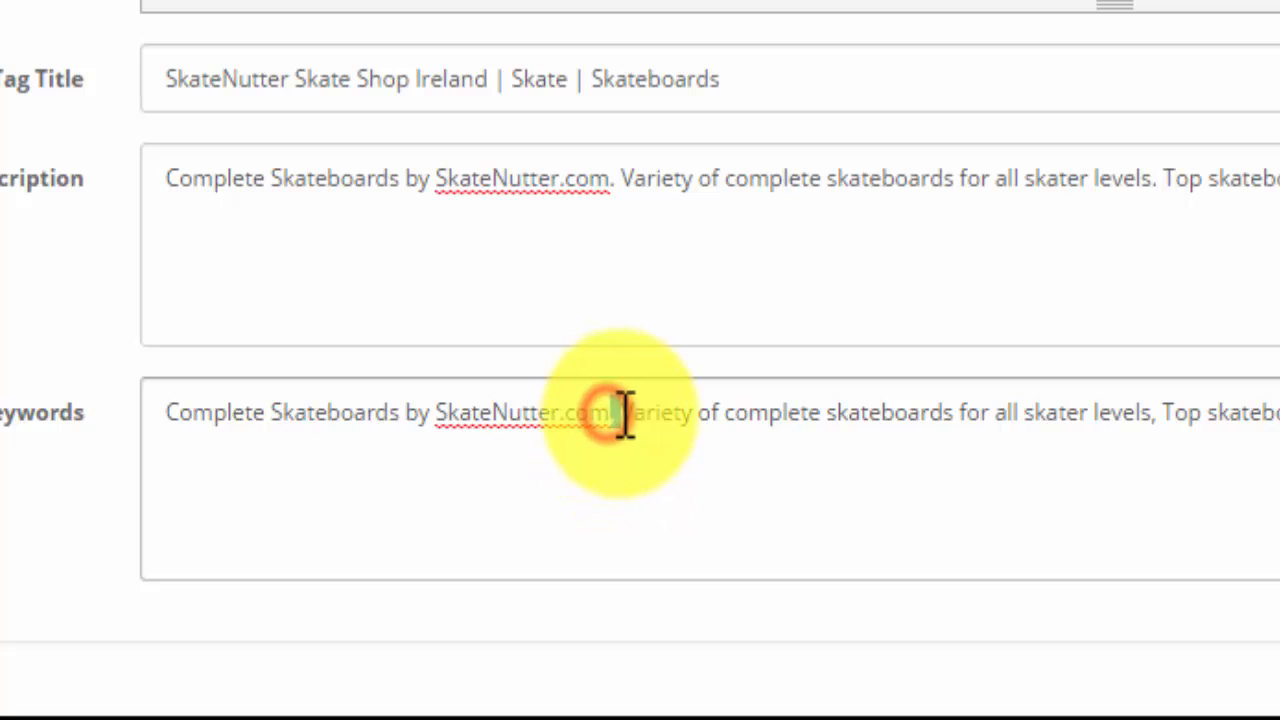
pyautogui.doubleClick(1155, 413)
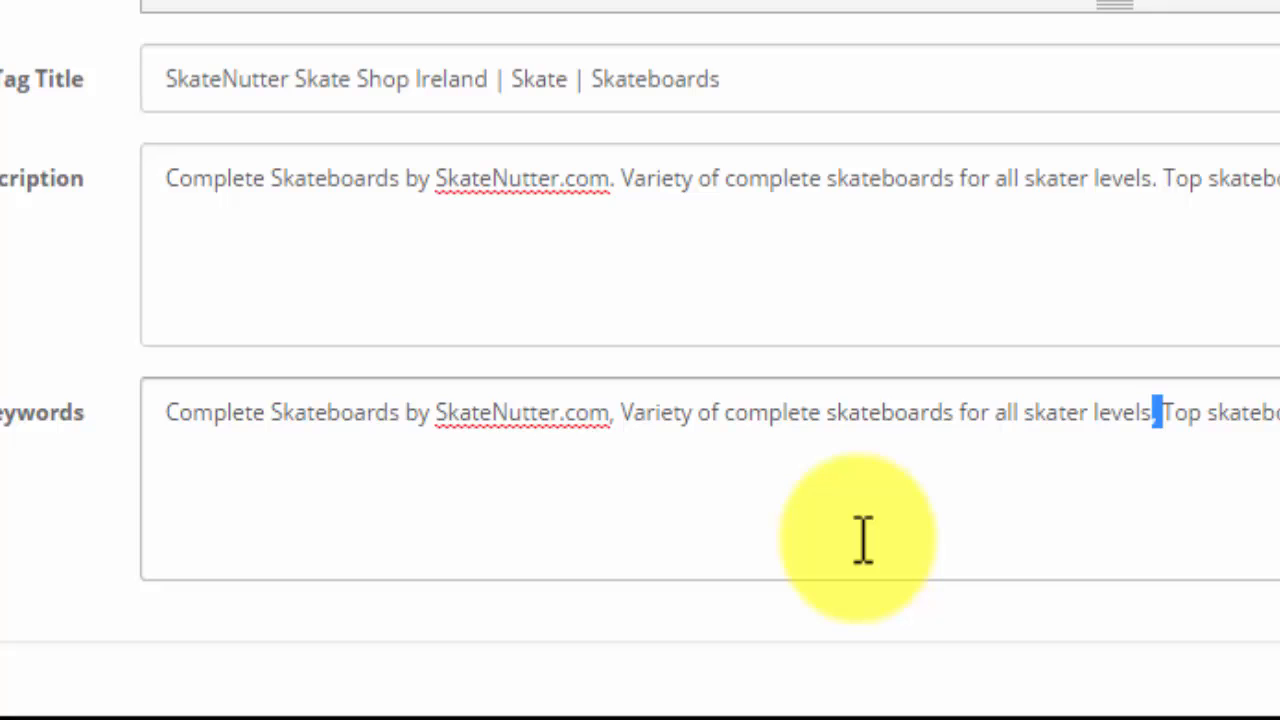
# - Open the category's data settings and set its parent to None
pyautogui.scroll(-1, 863, 540)
pyautogui.scroll(4, 863, 540)
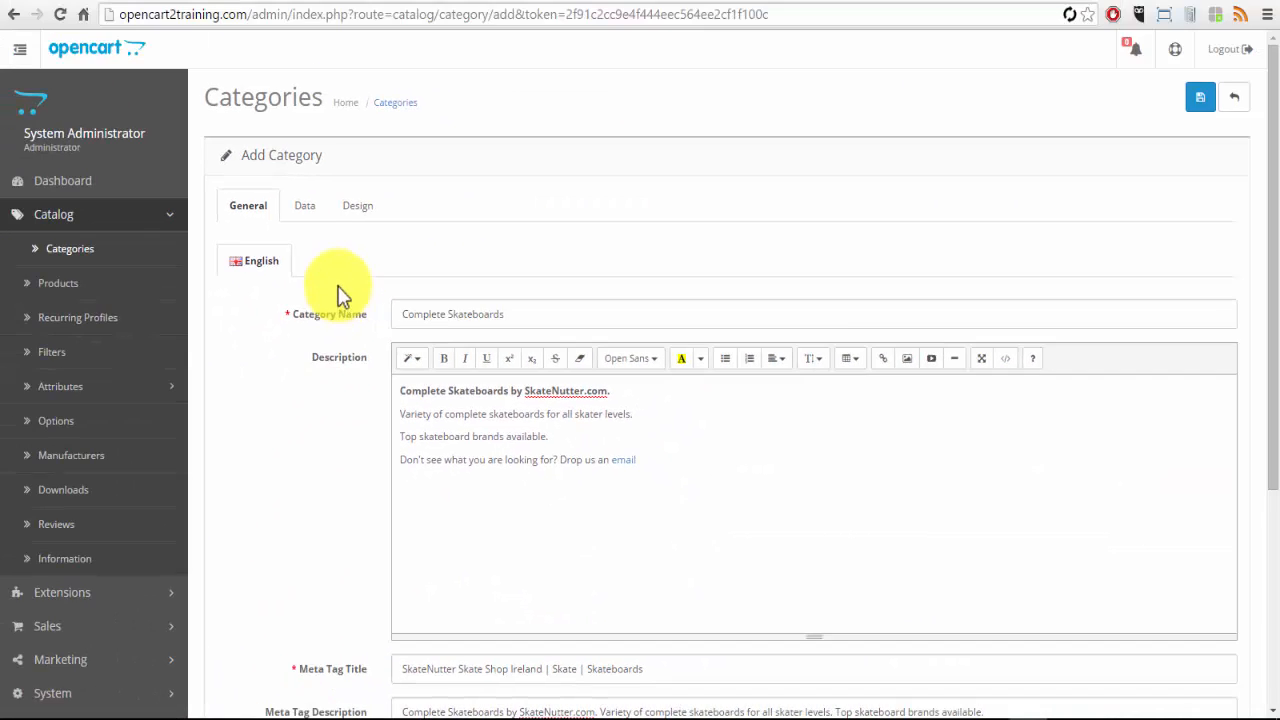
pyautogui.click(302, 206)
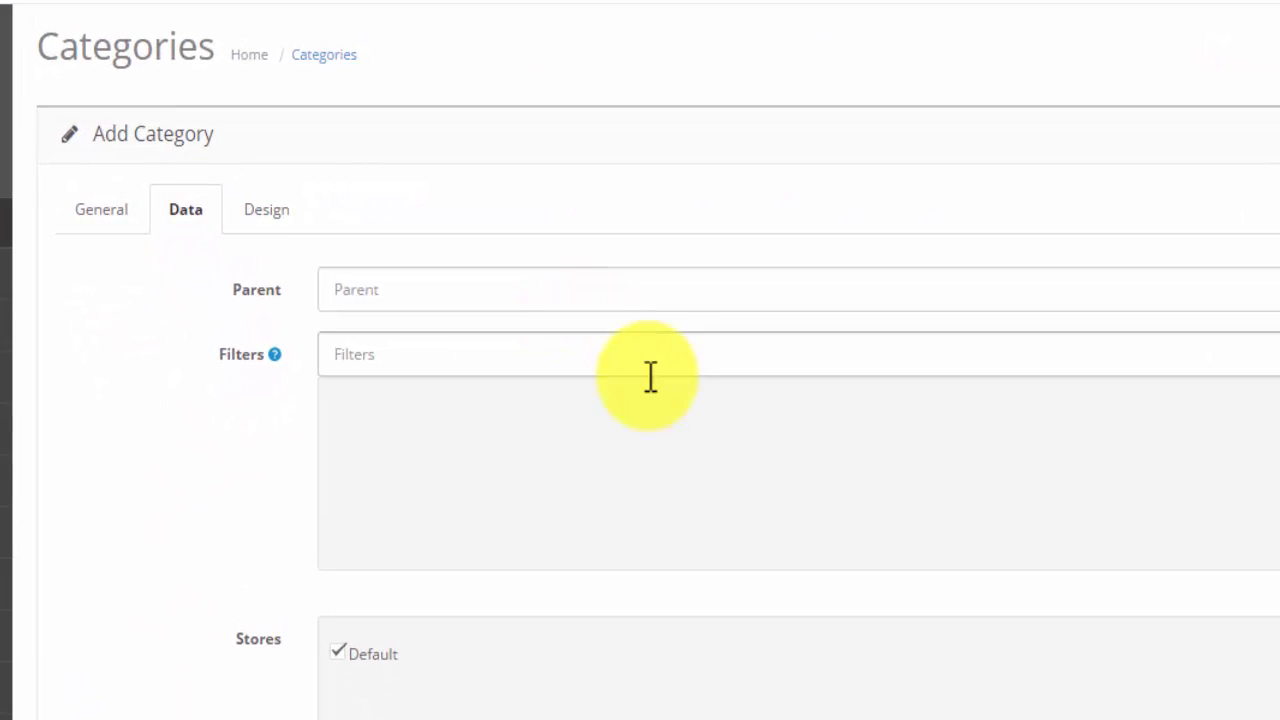
pyautogui.click(352, 289)
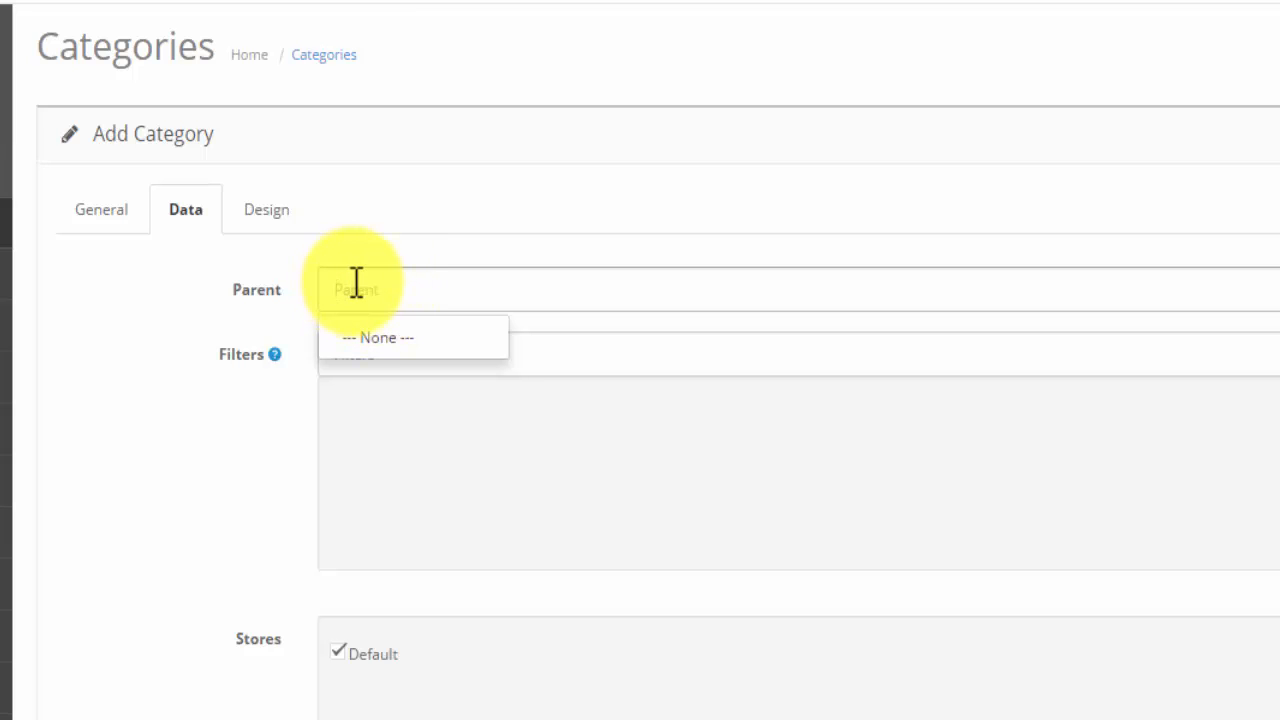
pyautogui.click(352, 285)
# - Add the filter Deck Size > 7.60" (193mm) to the category and remove it again
pyautogui.click(540, 362)
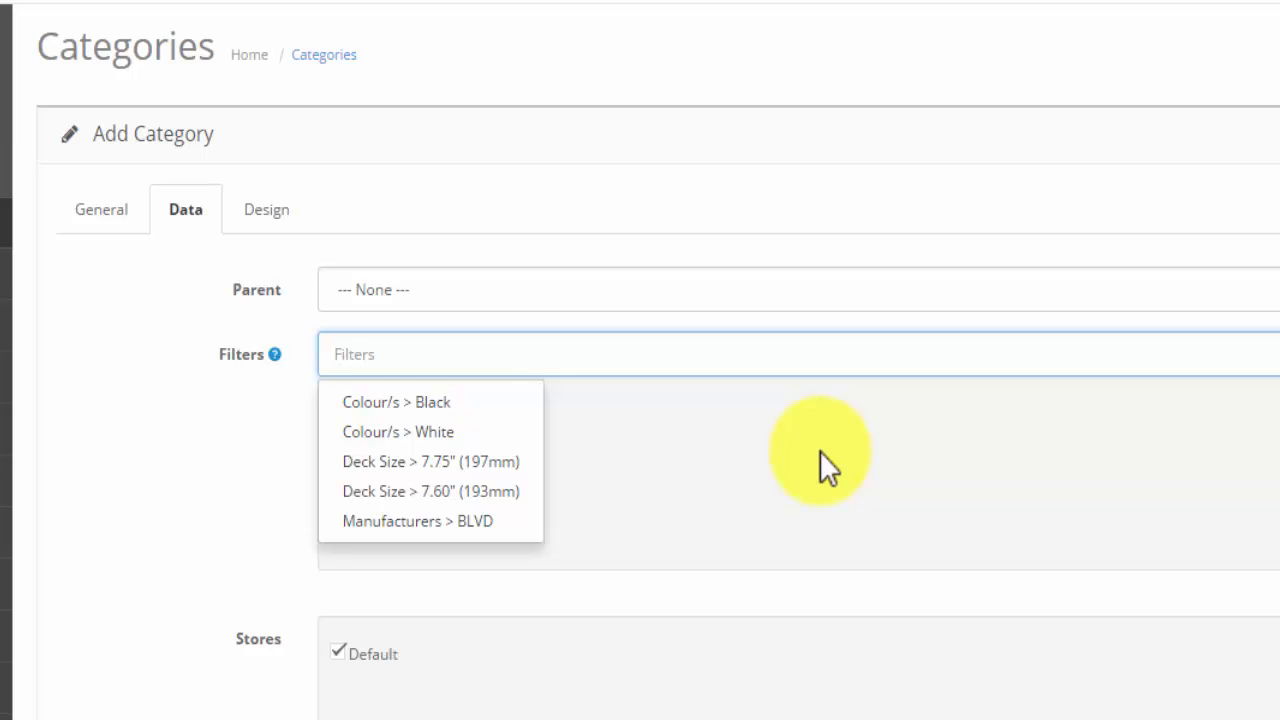
pyautogui.write('7')
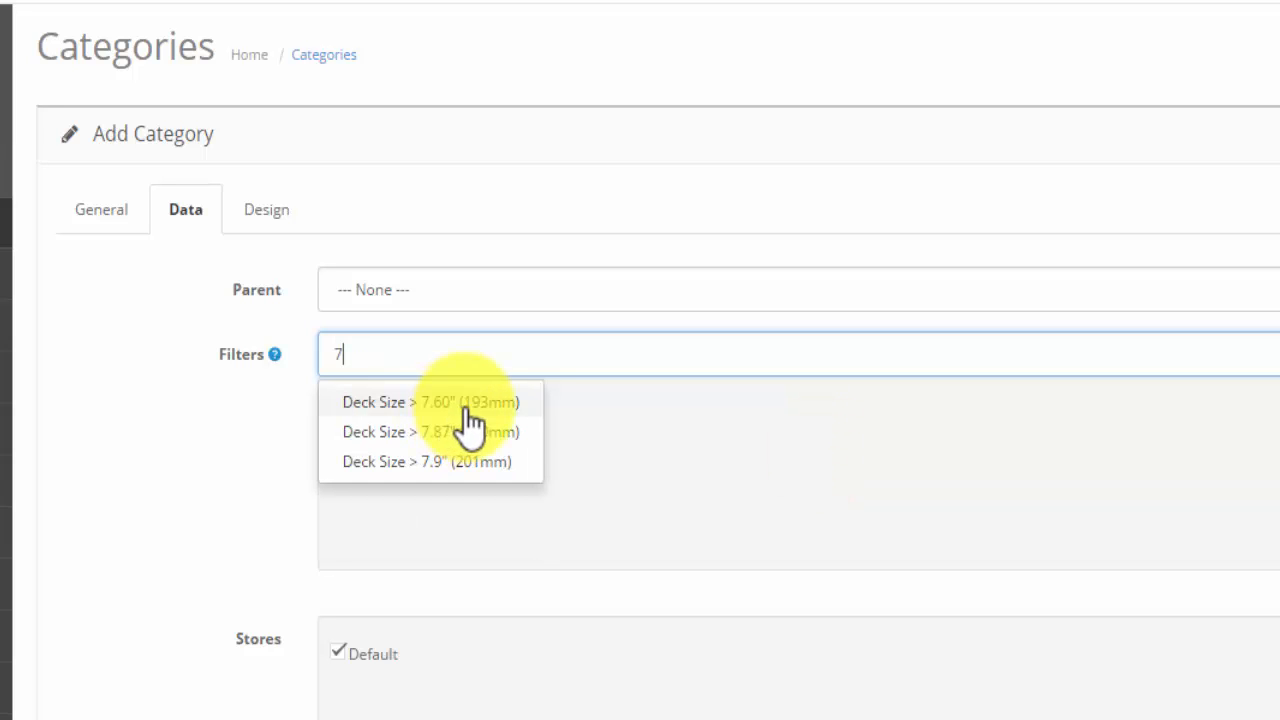
pyautogui.click(471, 402)
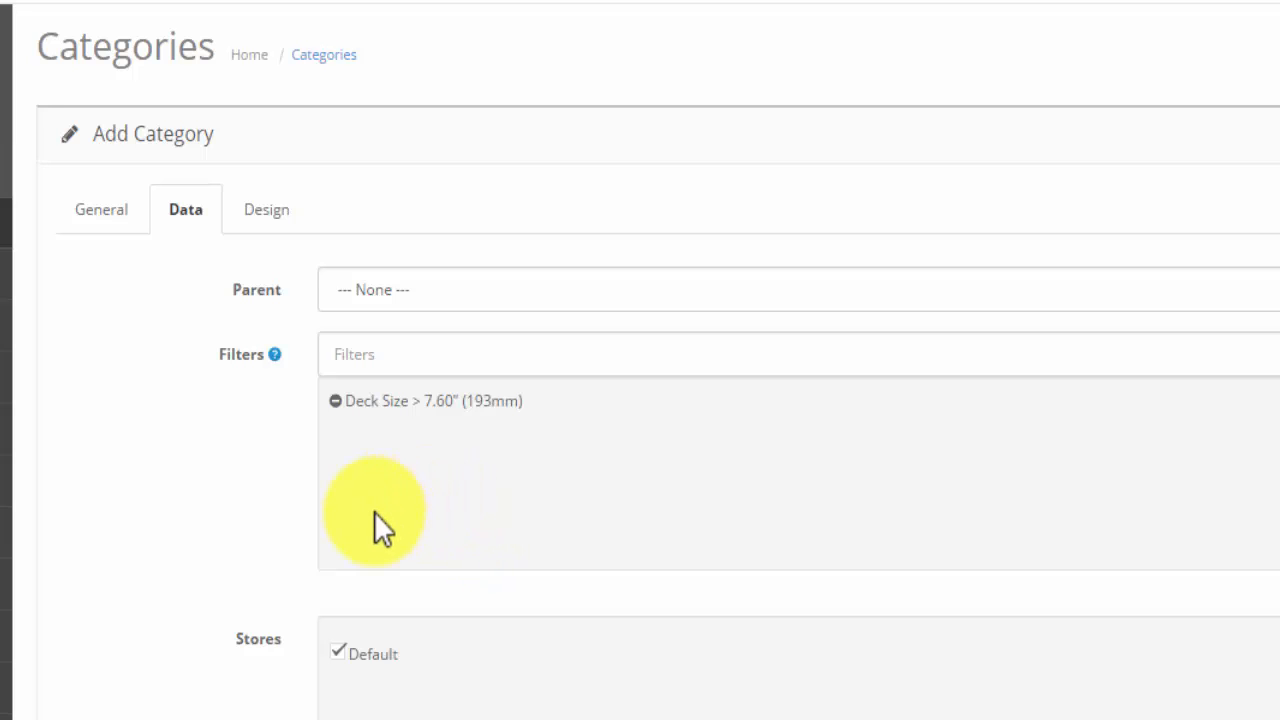
pyautogui.click(335, 401)
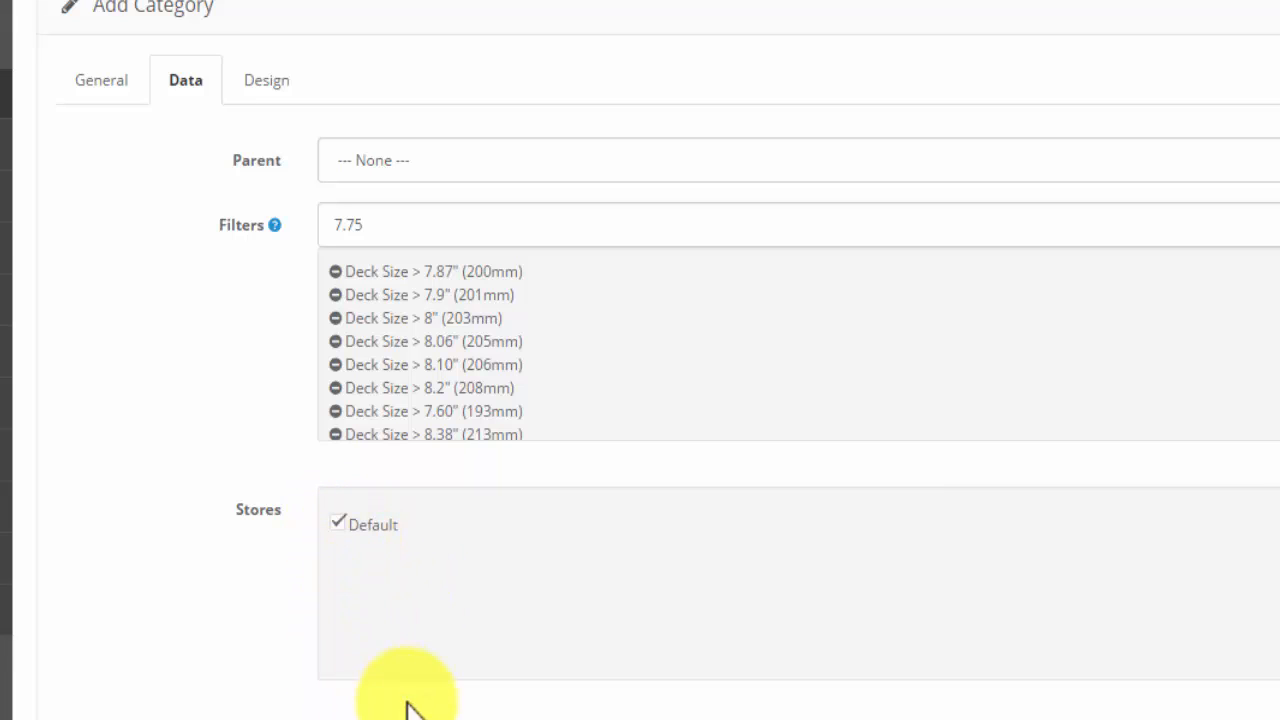
# - Enter Complete Skateboards as the category's SEO keyword
pyautogui.scroll(-5, 625, 592)
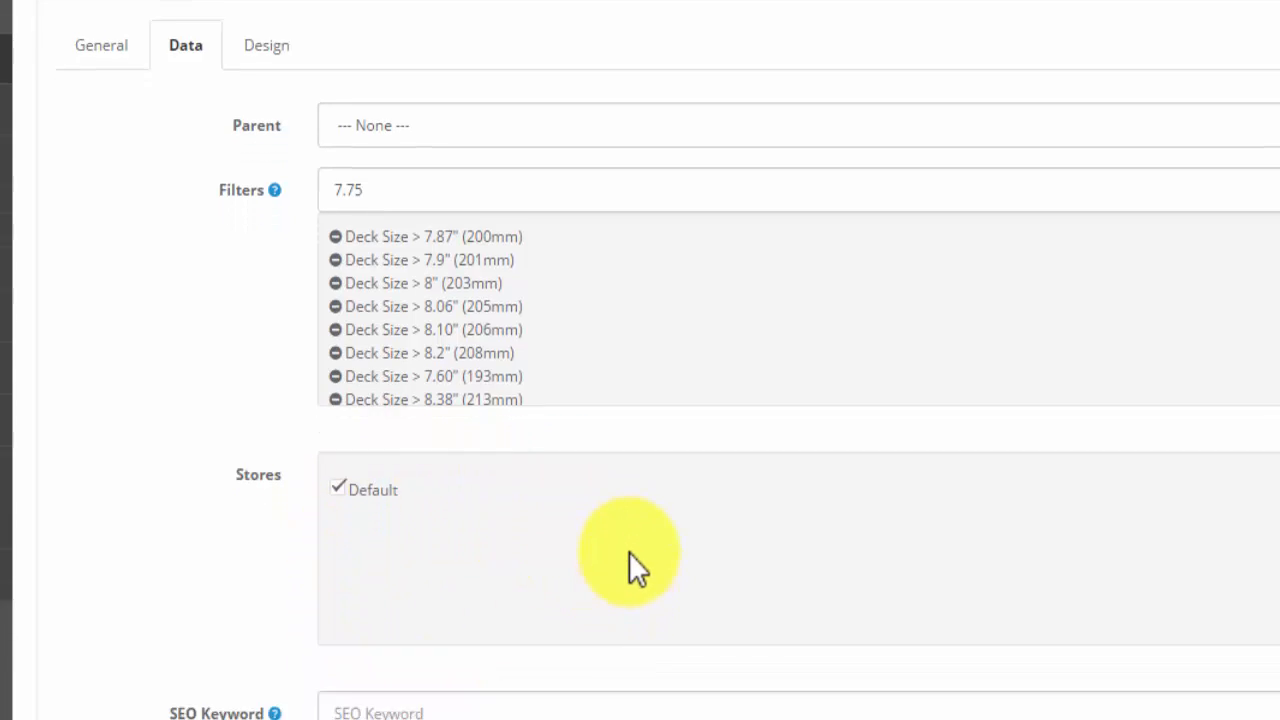
pyautogui.click(363, 482)
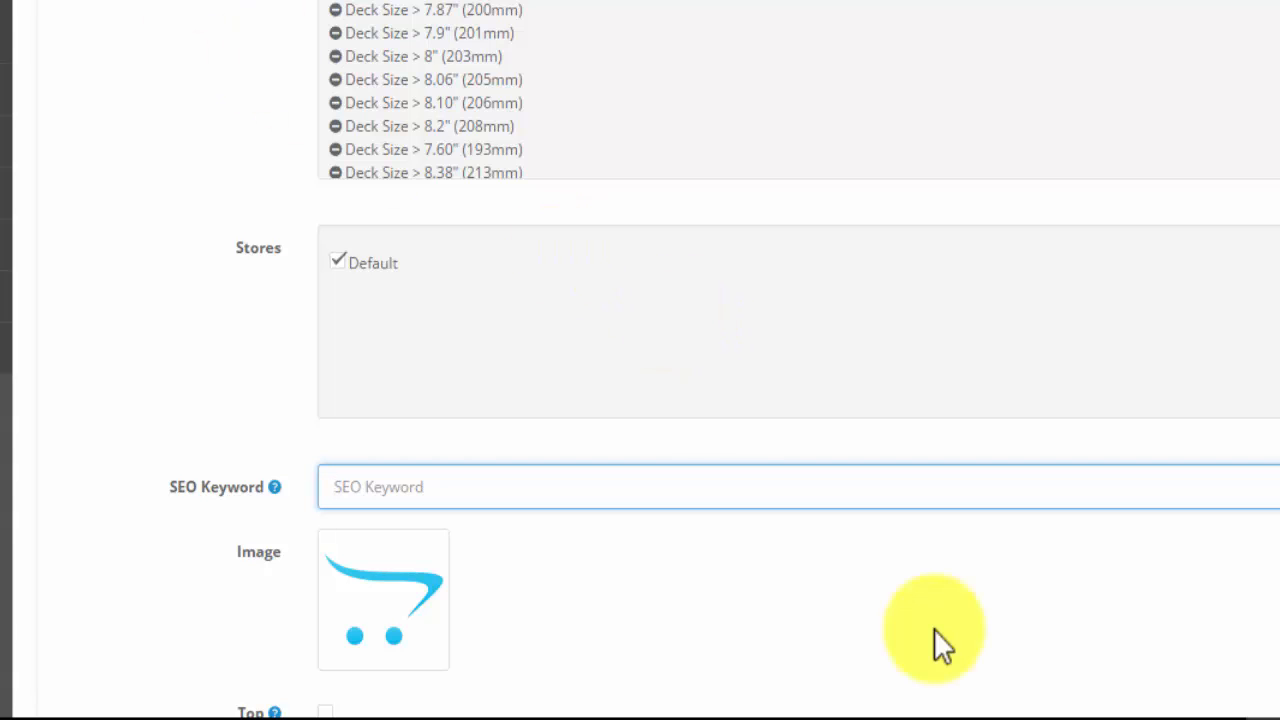
pyautogui.write('Complete Skateboards')
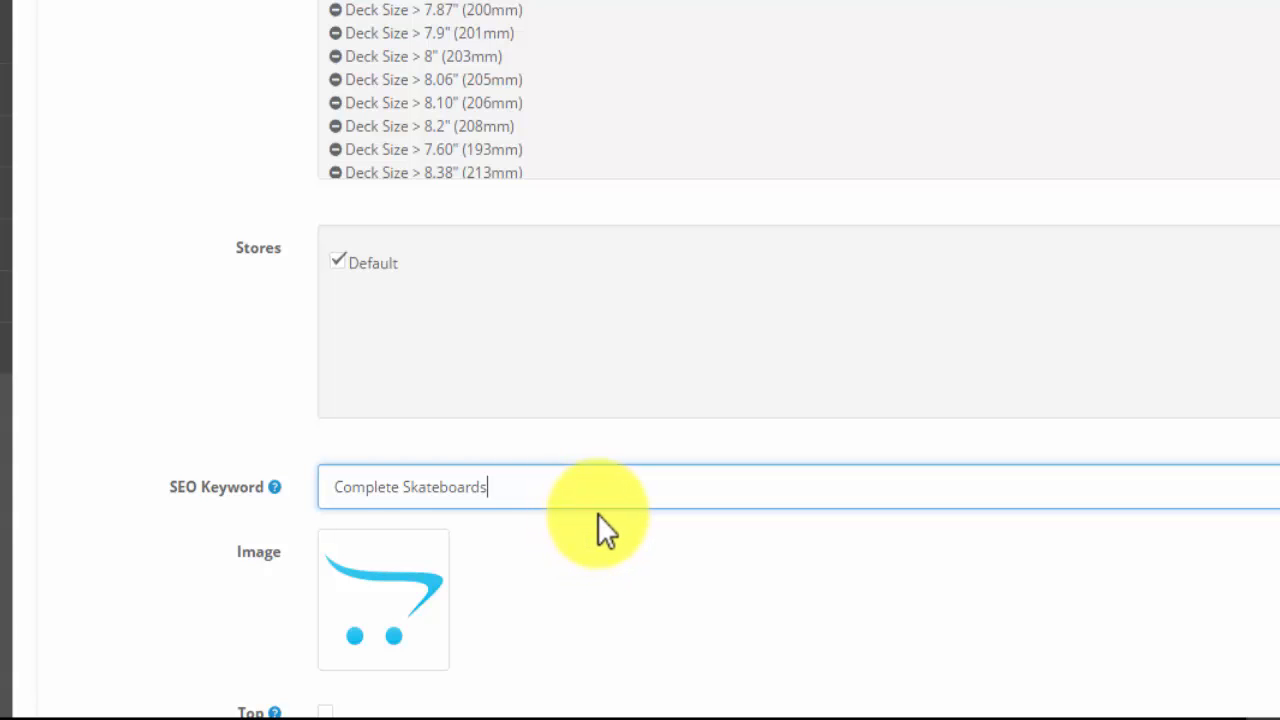
# - Change the SEO keyword to complete-skateboards, in lowercase with a hyphen instead of the space
pyautogui.click(343, 487)
pyautogui.press('BackSpace')
pyautogui.write('c')
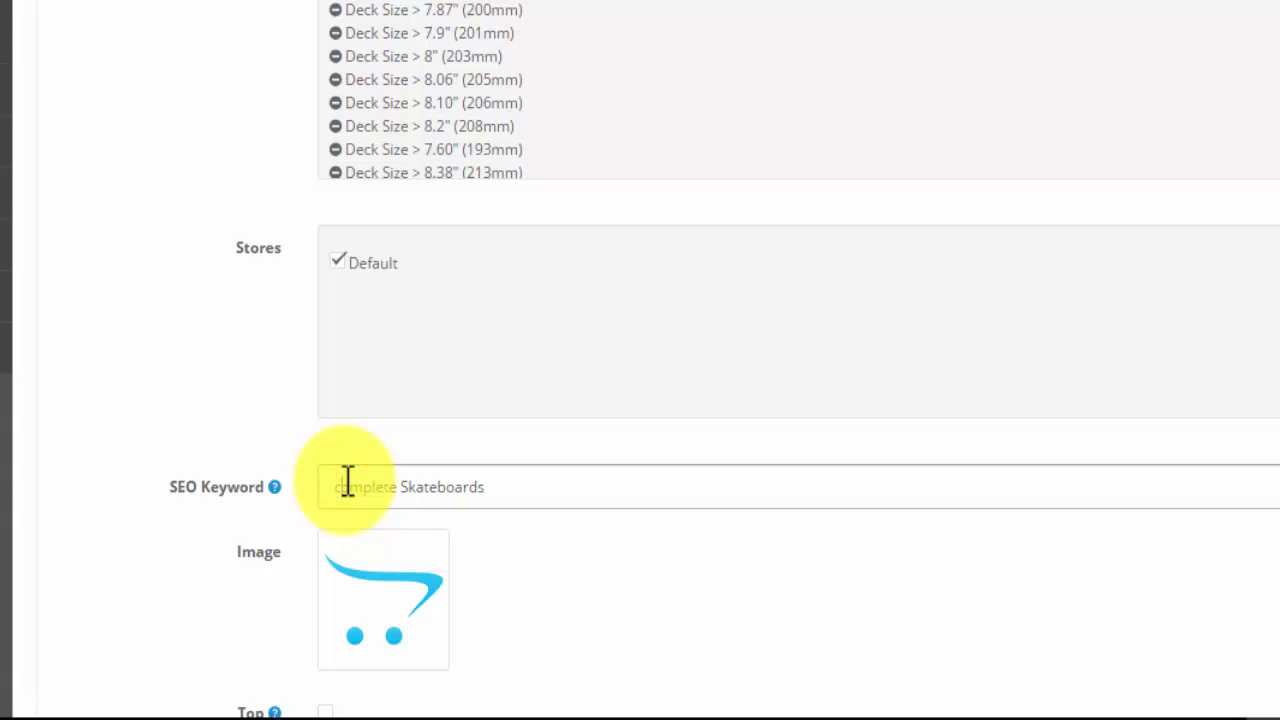
pyautogui.click(406, 486)
pyautogui.press('BackSpace')
pyautogui.write('s')
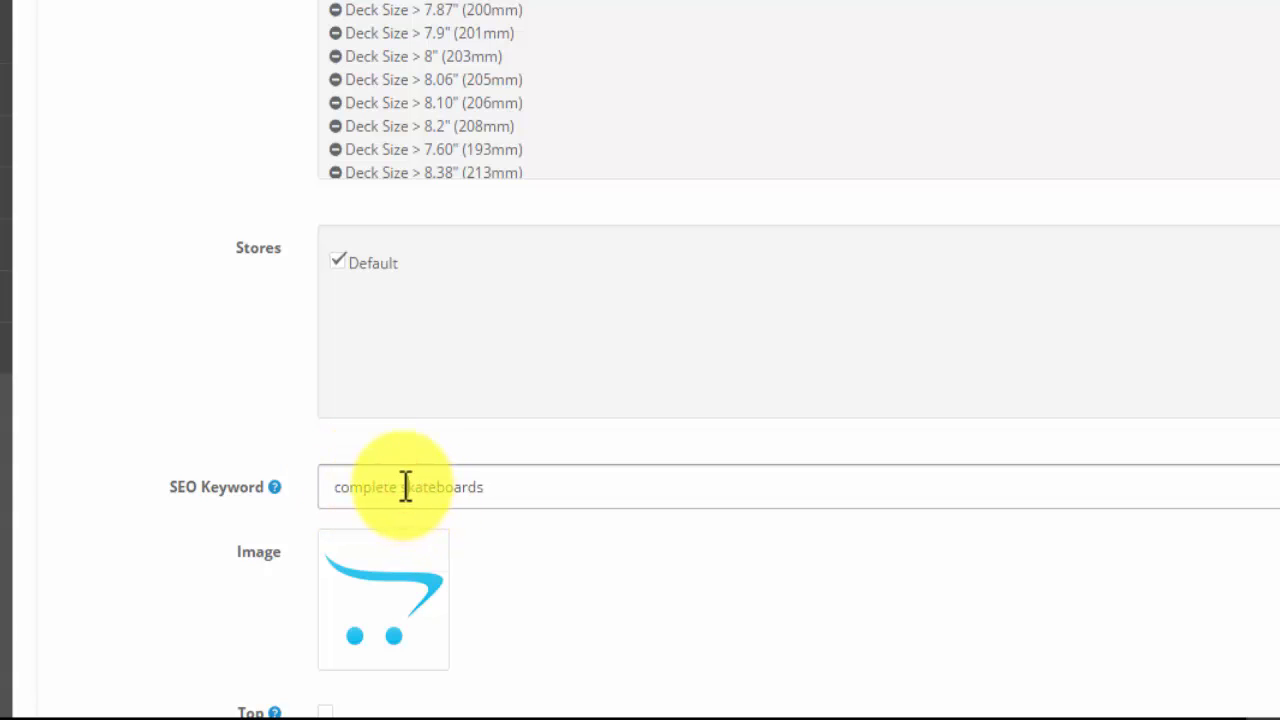
pyautogui.click(406, 487)
pyautogui.press('BackSpace')
pyautogui.write('-')
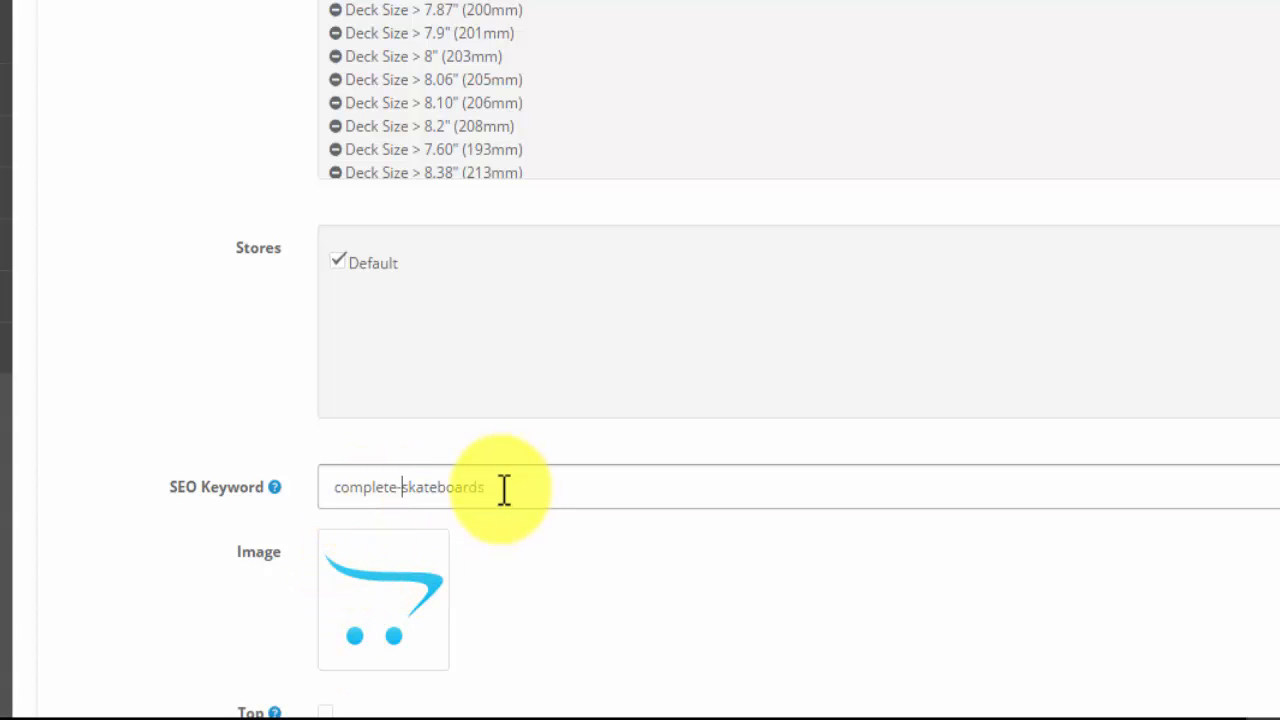
# - Upload the complete-skateboards picture from the Desktop to the image manager and use it as the category's image
pyautogui.scroll(-5, 534, 477)
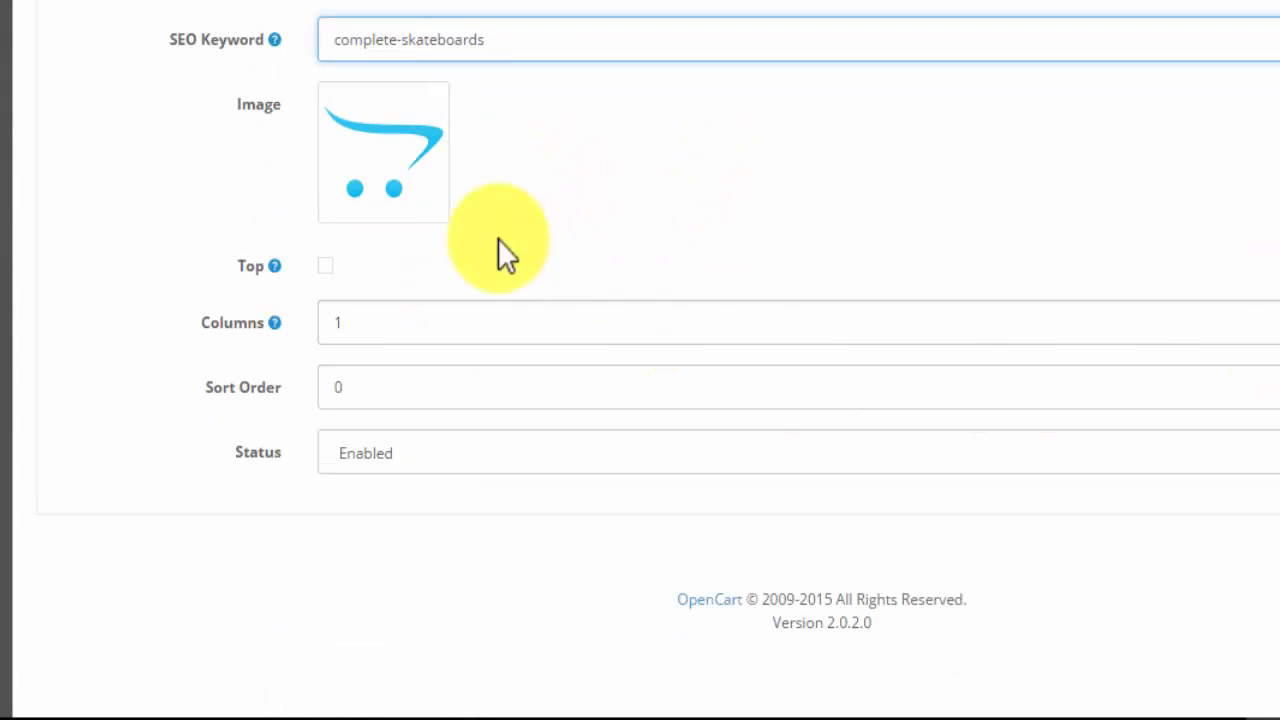
pyautogui.click(390, 172)
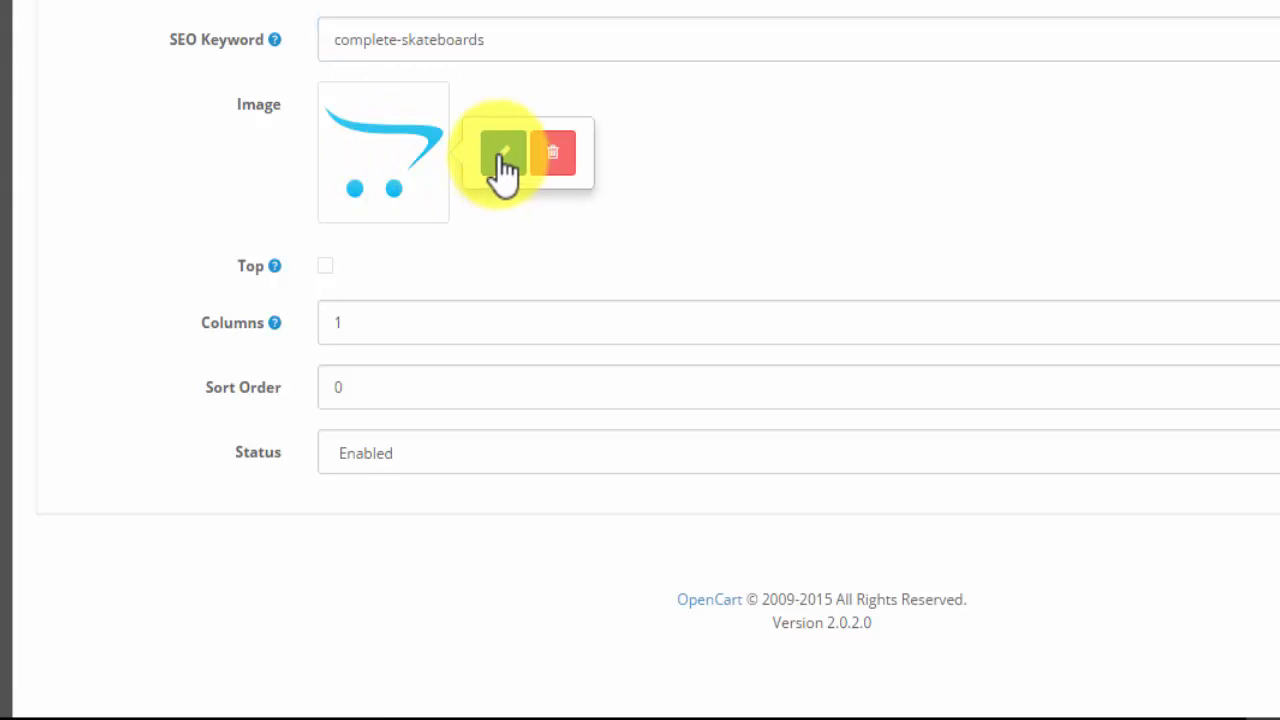
pyautogui.click(503, 155)
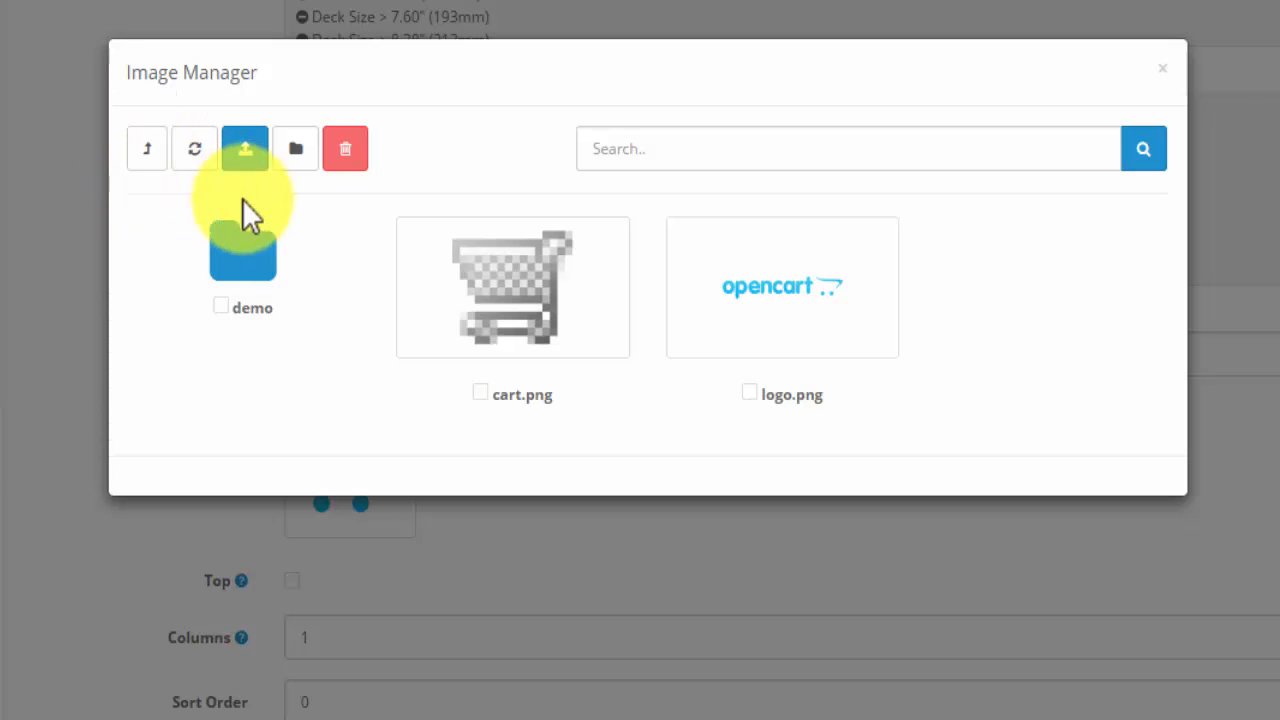
pyautogui.click(605, 150)
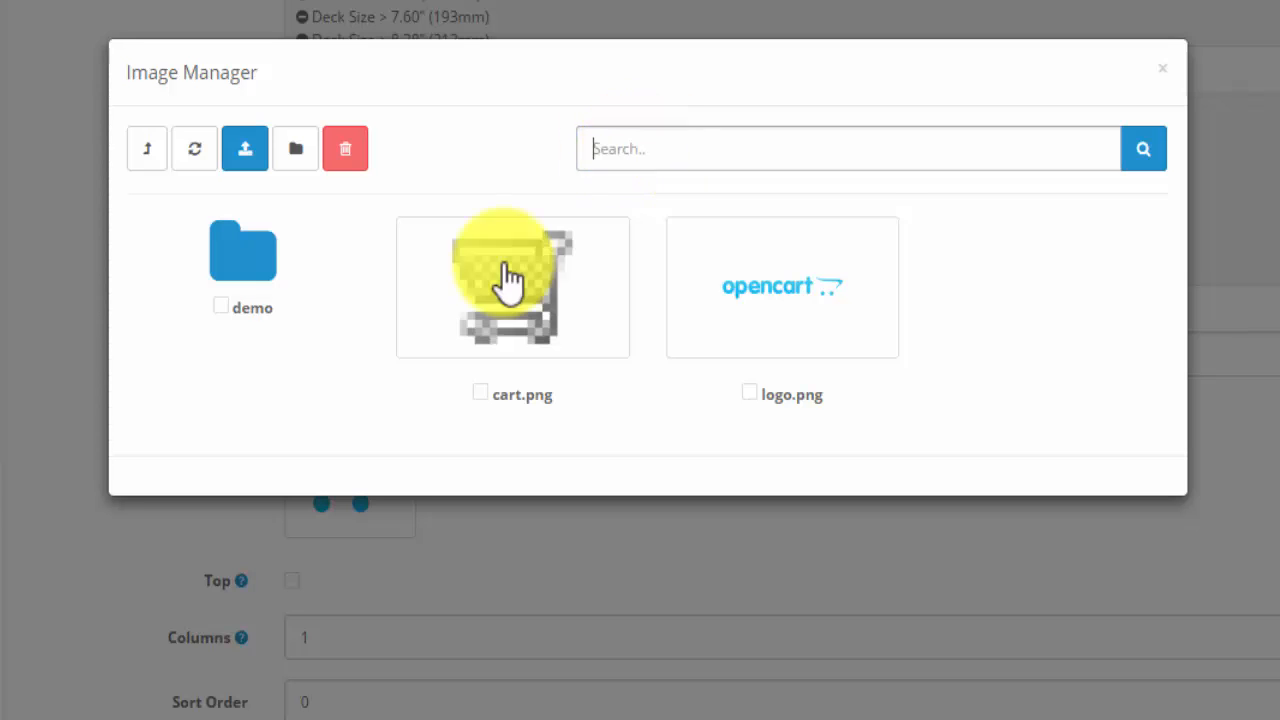
pyautogui.click(250, 150)
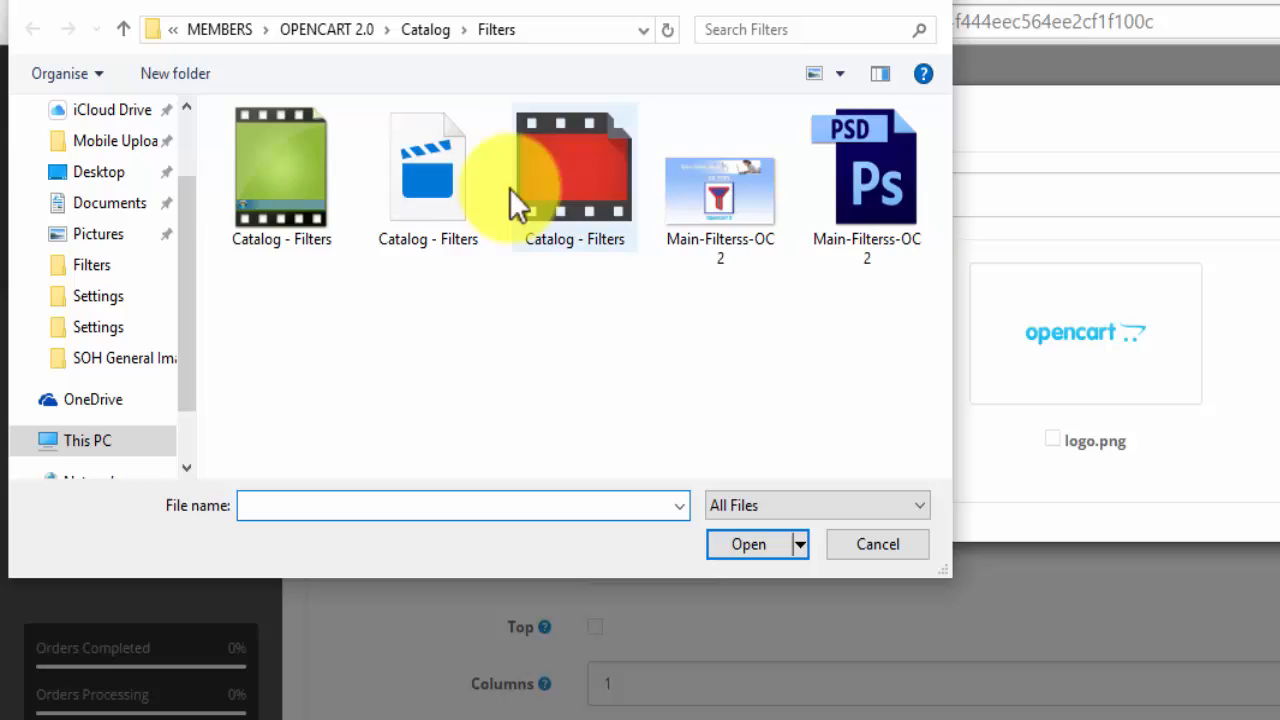
pyautogui.click(90, 173)
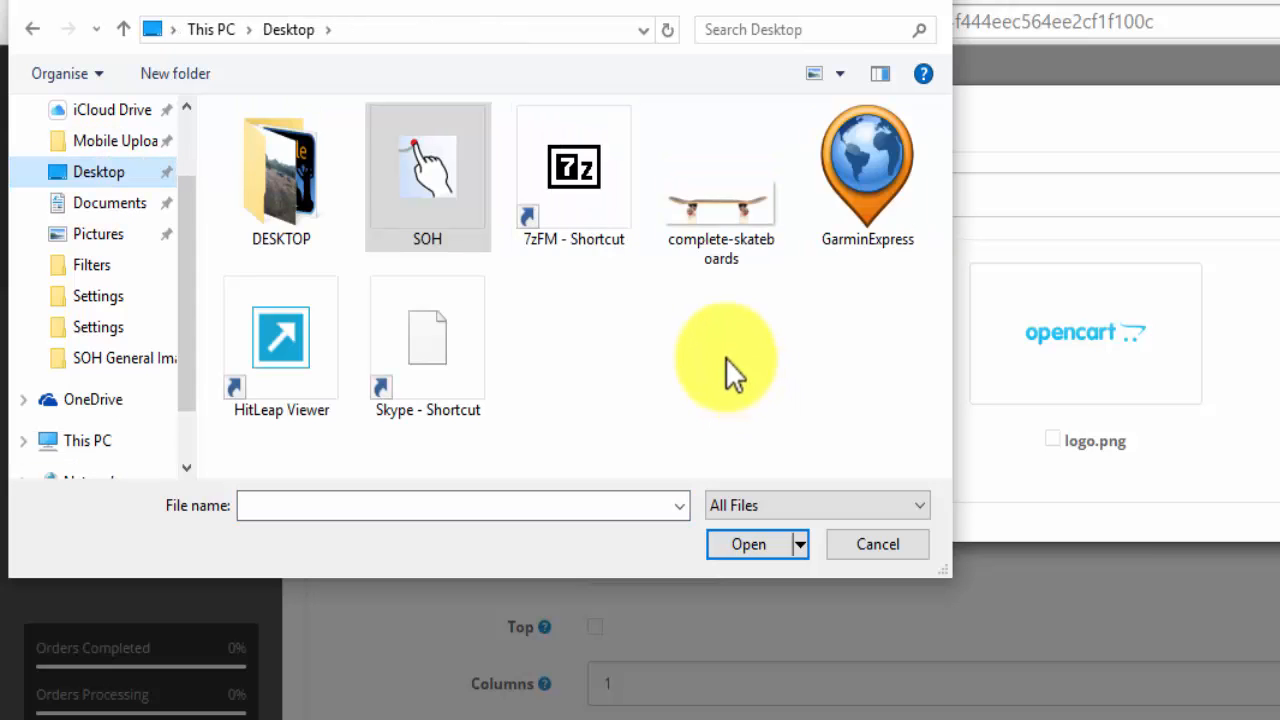
pyautogui.click(717, 201)
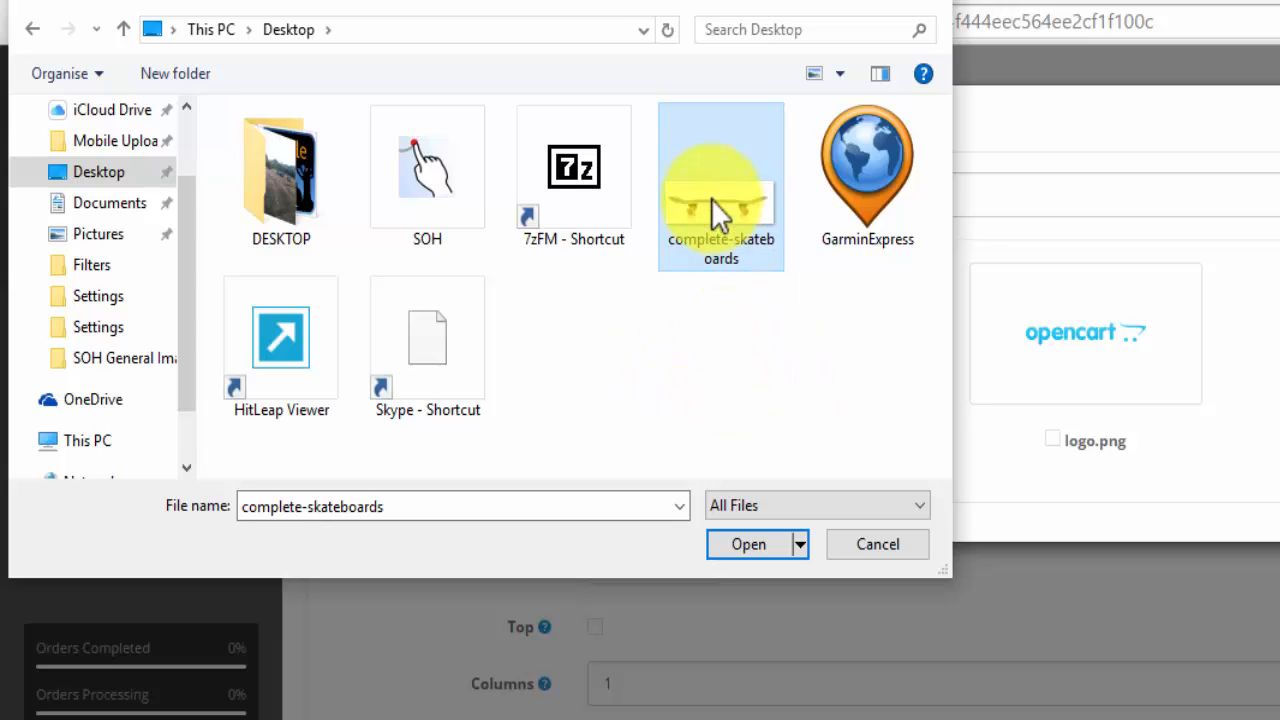
pyautogui.click(740, 545)
pyautogui.click(743, 544)
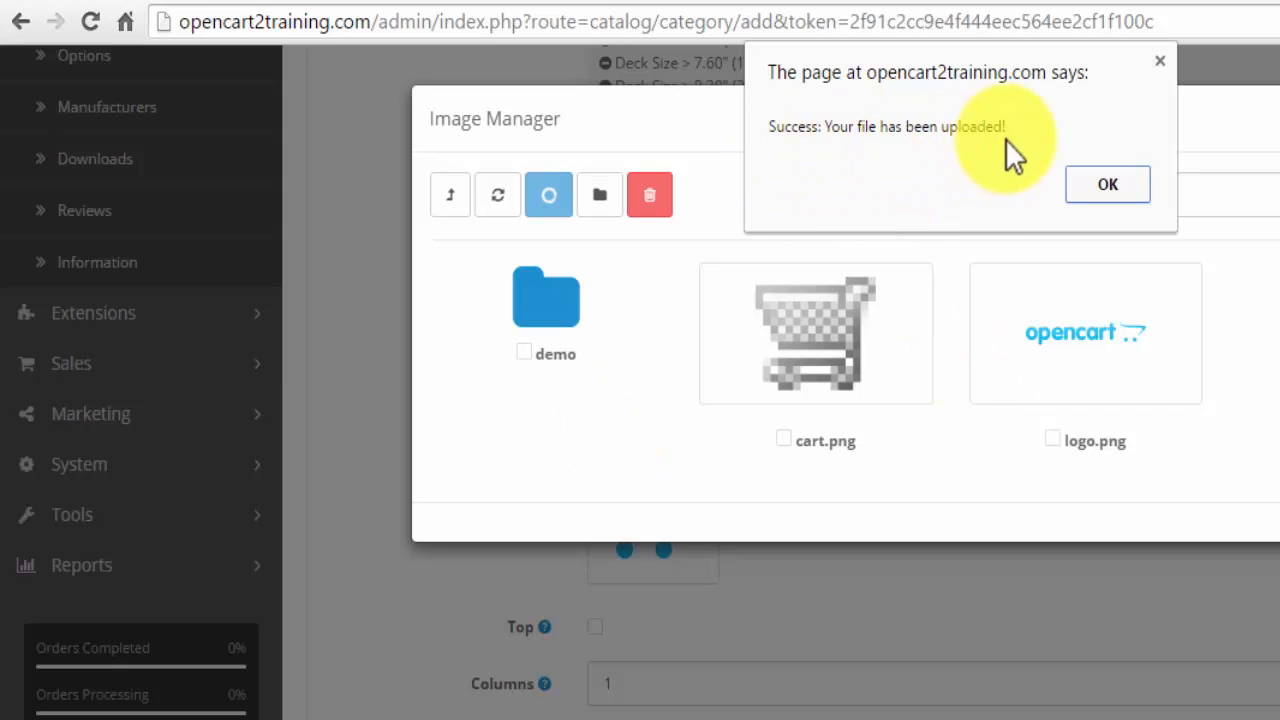
pyautogui.click(1105, 187)
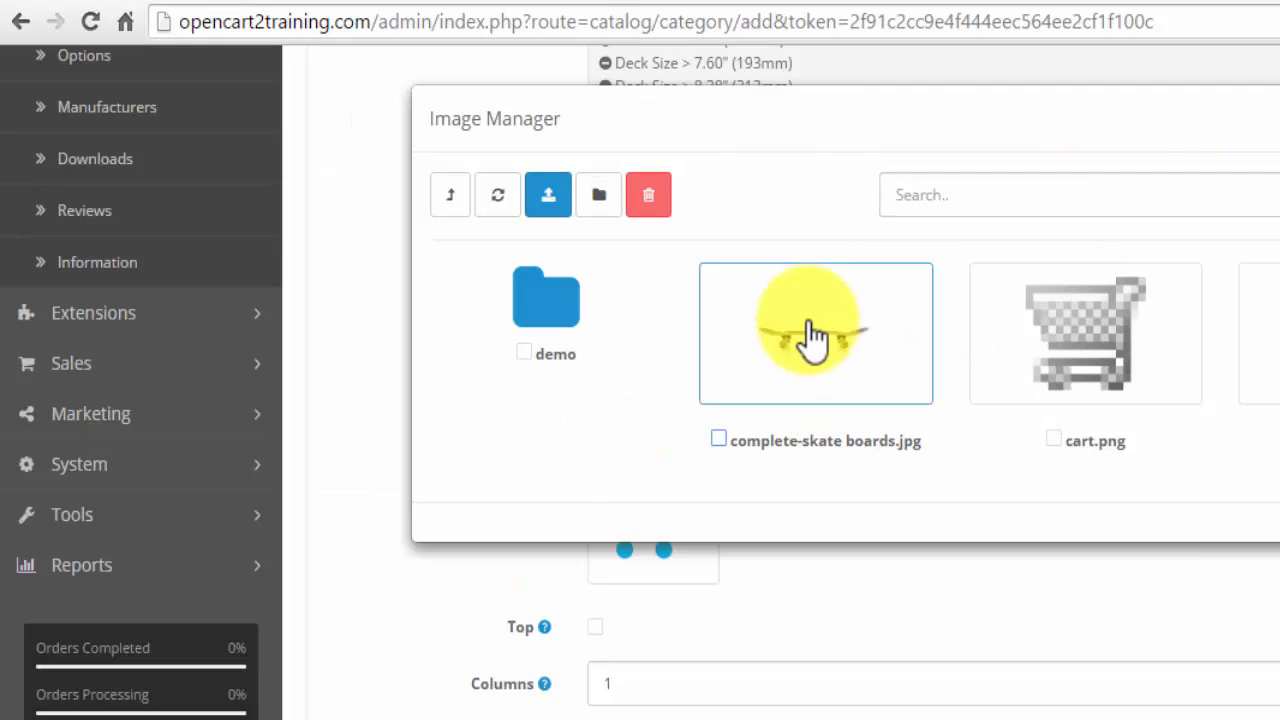
pyautogui.click(806, 332)
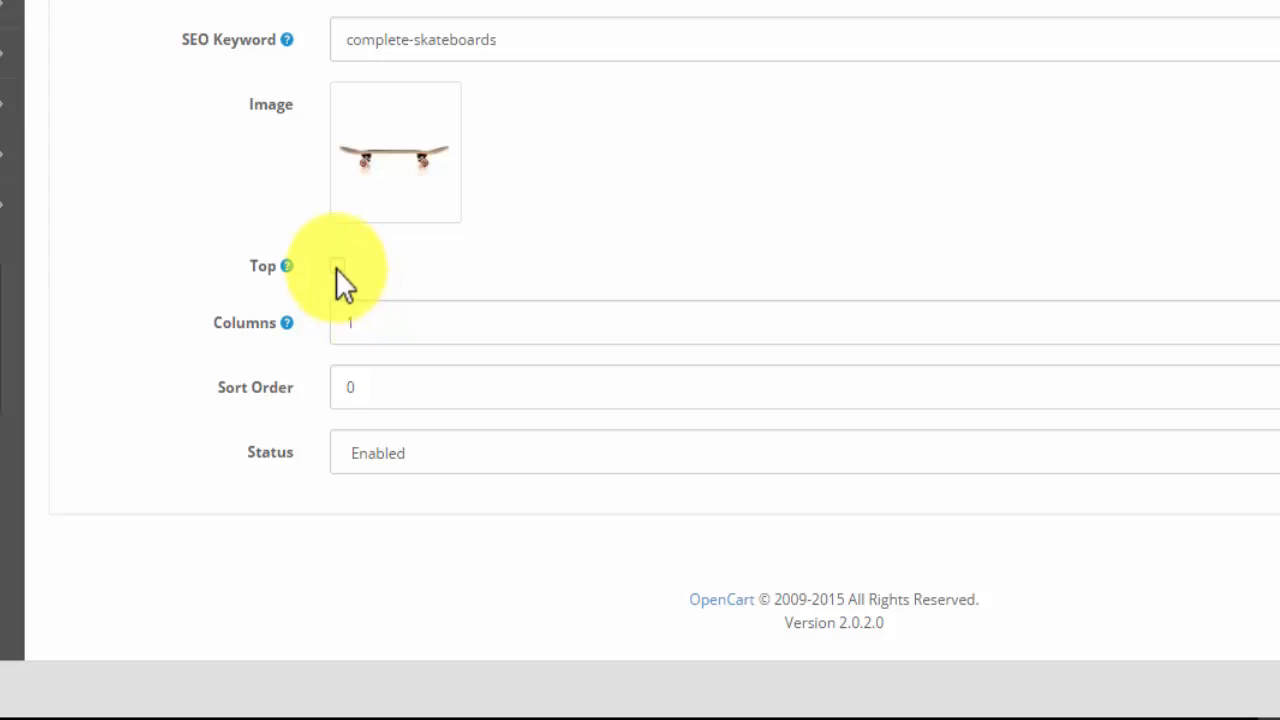
# - Enable the Top option for the category, keep Columns at 1, and look at the storefront's top menu bar
pyautogui.click(337, 266)
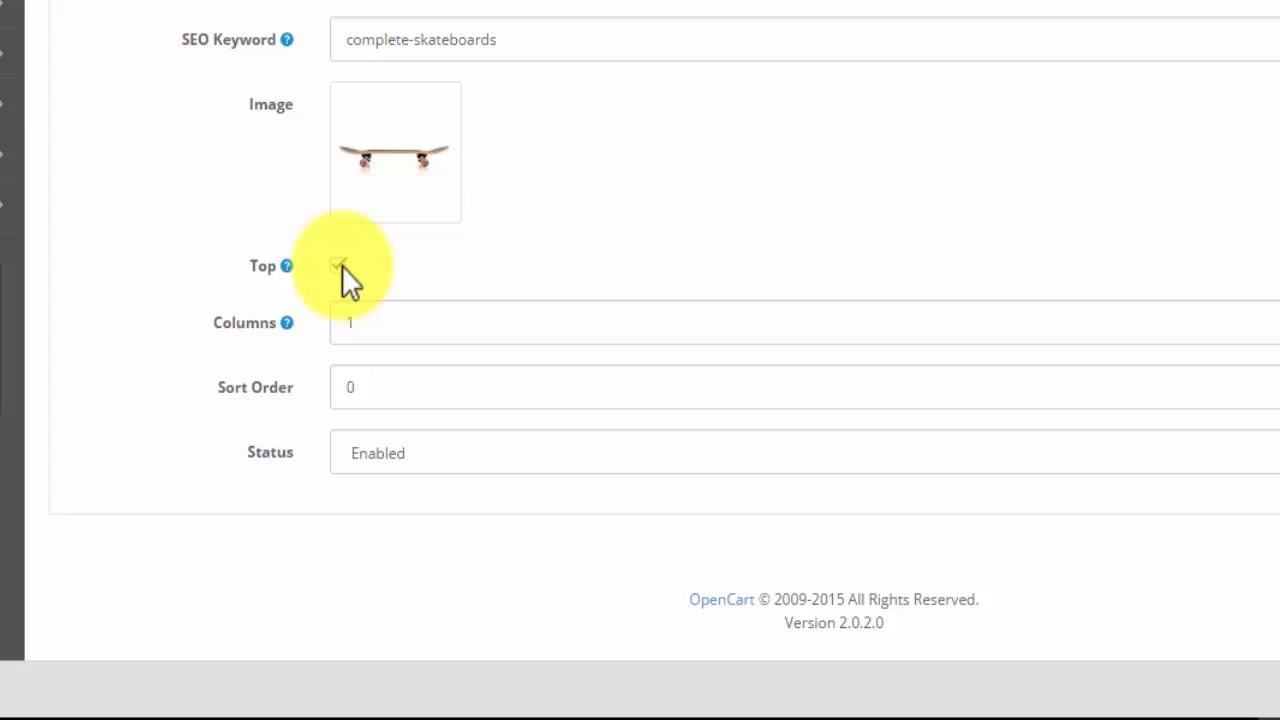
pyautogui.click(340, 266)
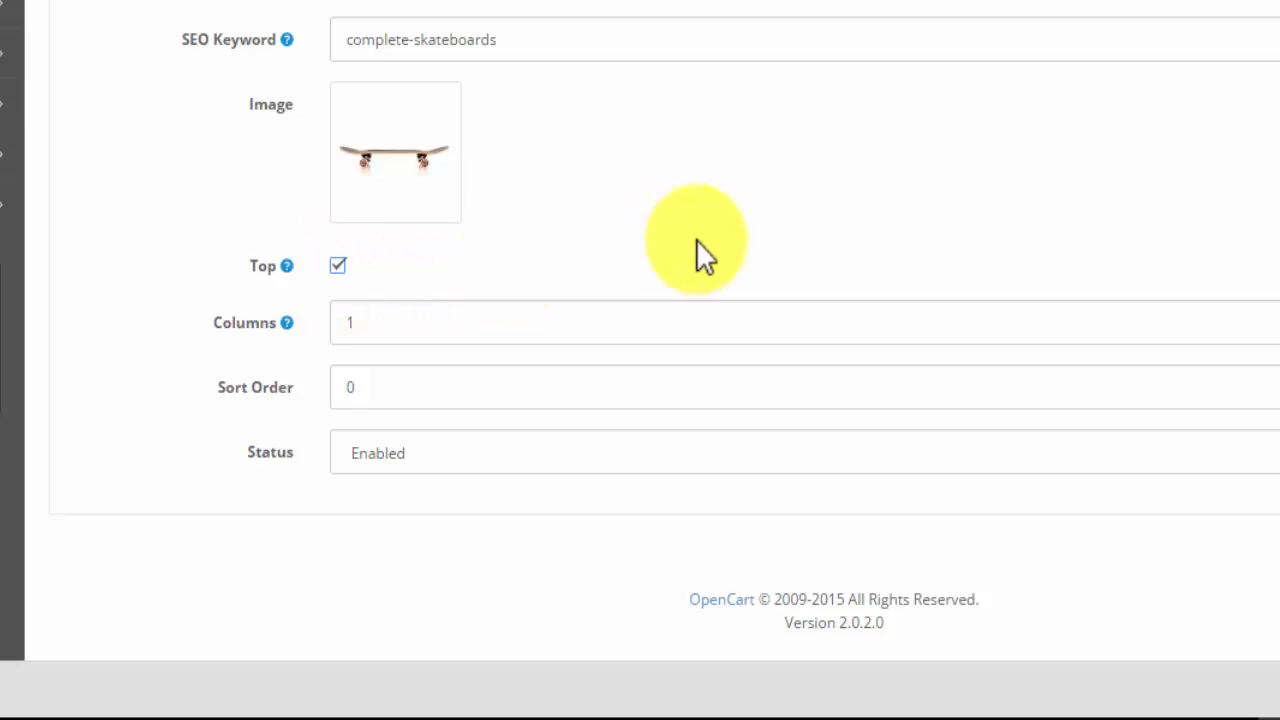
pyautogui.click(377, 323)
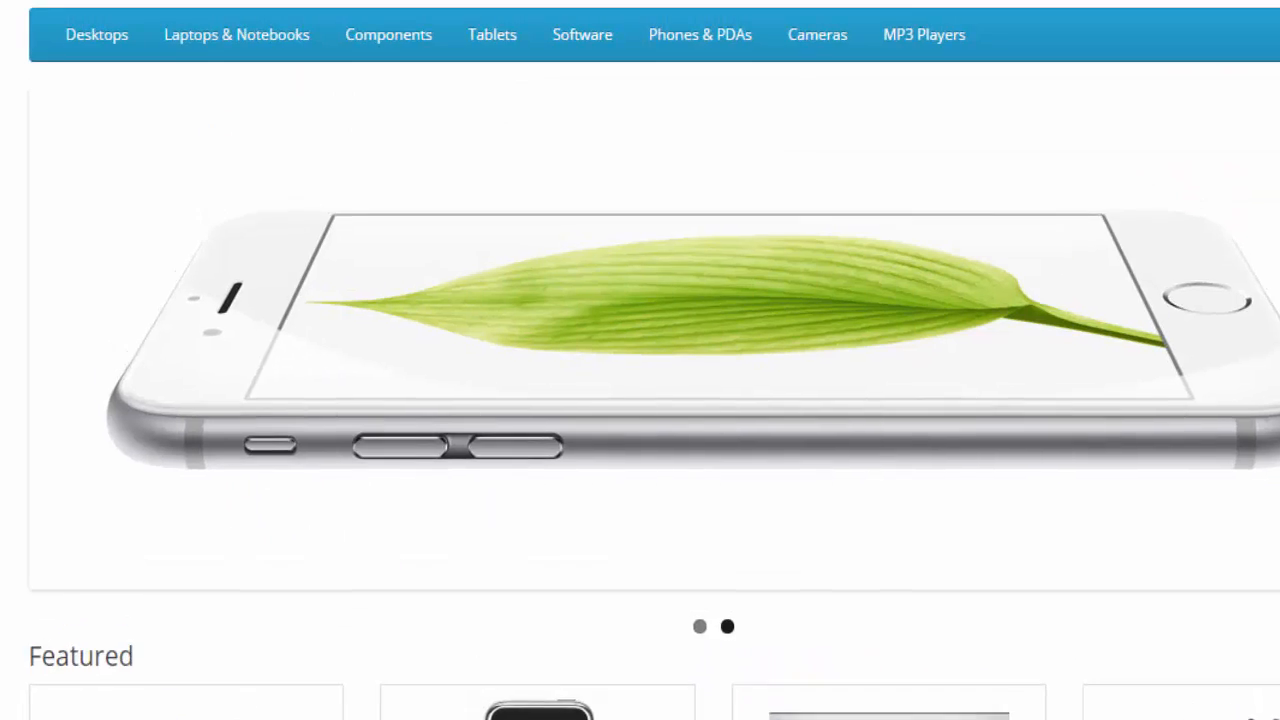
pyautogui.moveTo(377, 43)
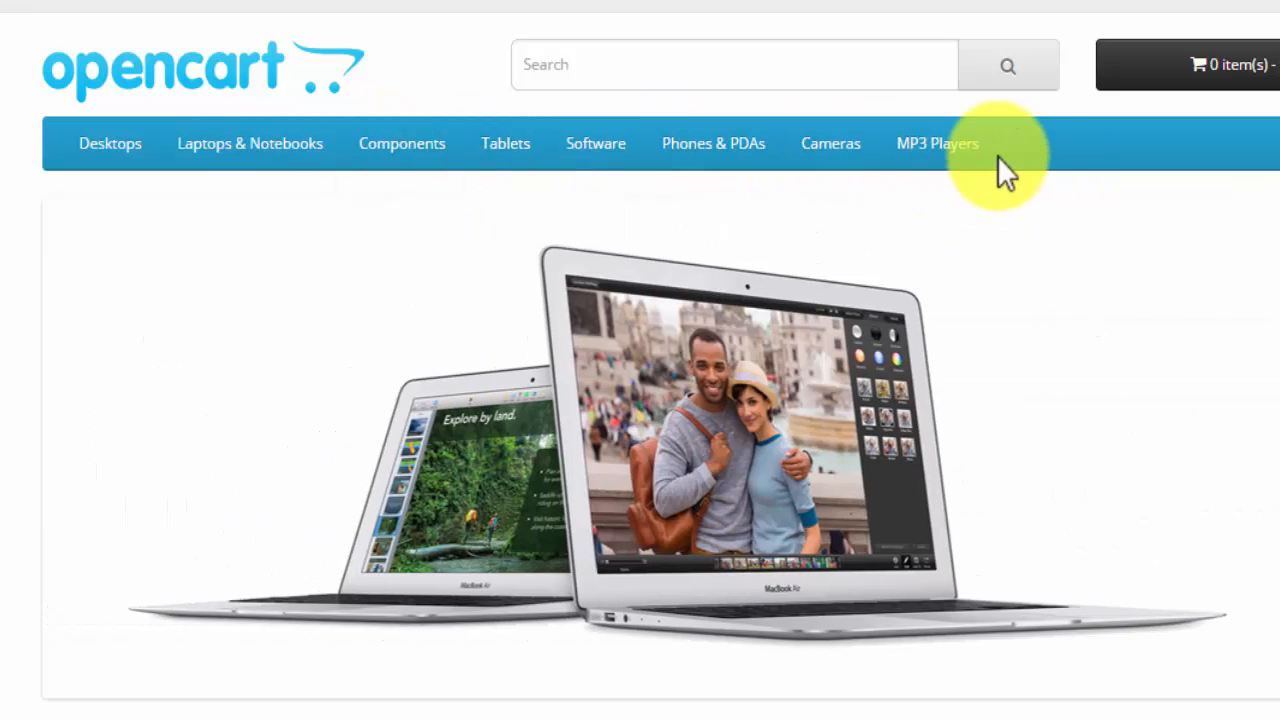
pyautogui.moveTo(930, 158)
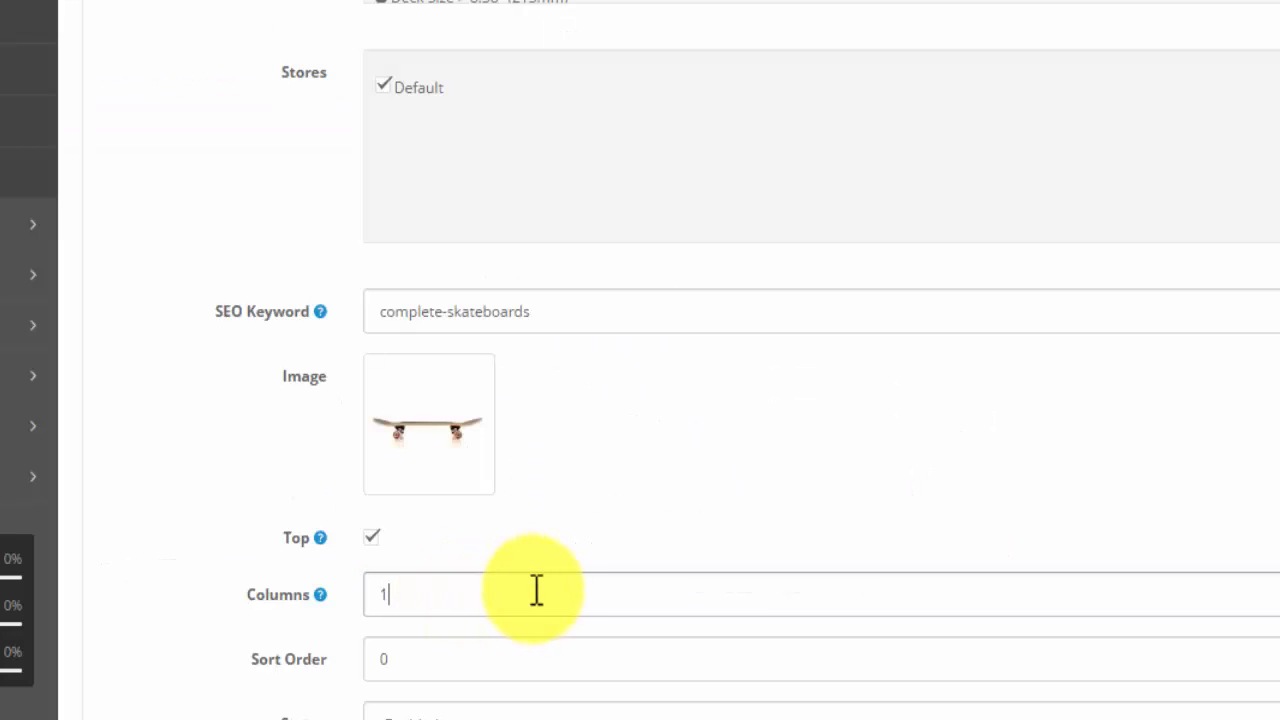
pyautogui.click(538, 594)
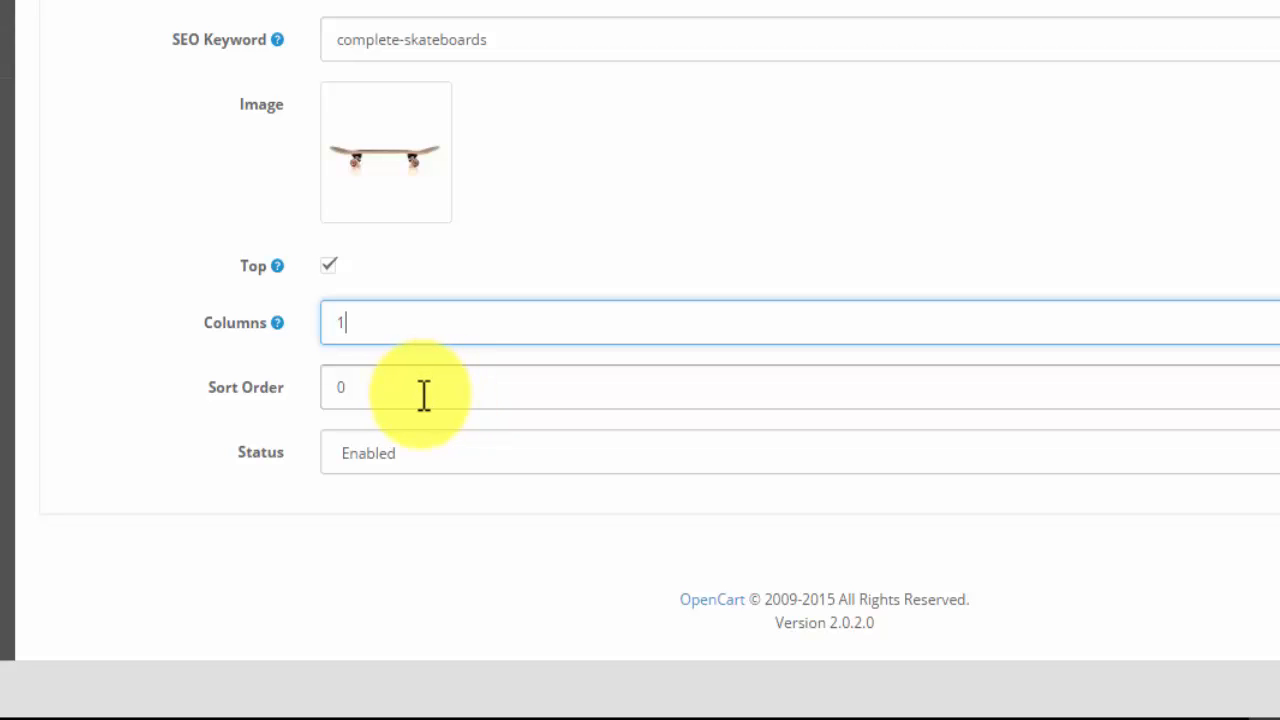
# - Set the category's sort order to 1 and keep its status as Enabled
pyautogui.moveTo(332, 387); pyautogui.dragTo(404, 389)
pyautogui.write('1')
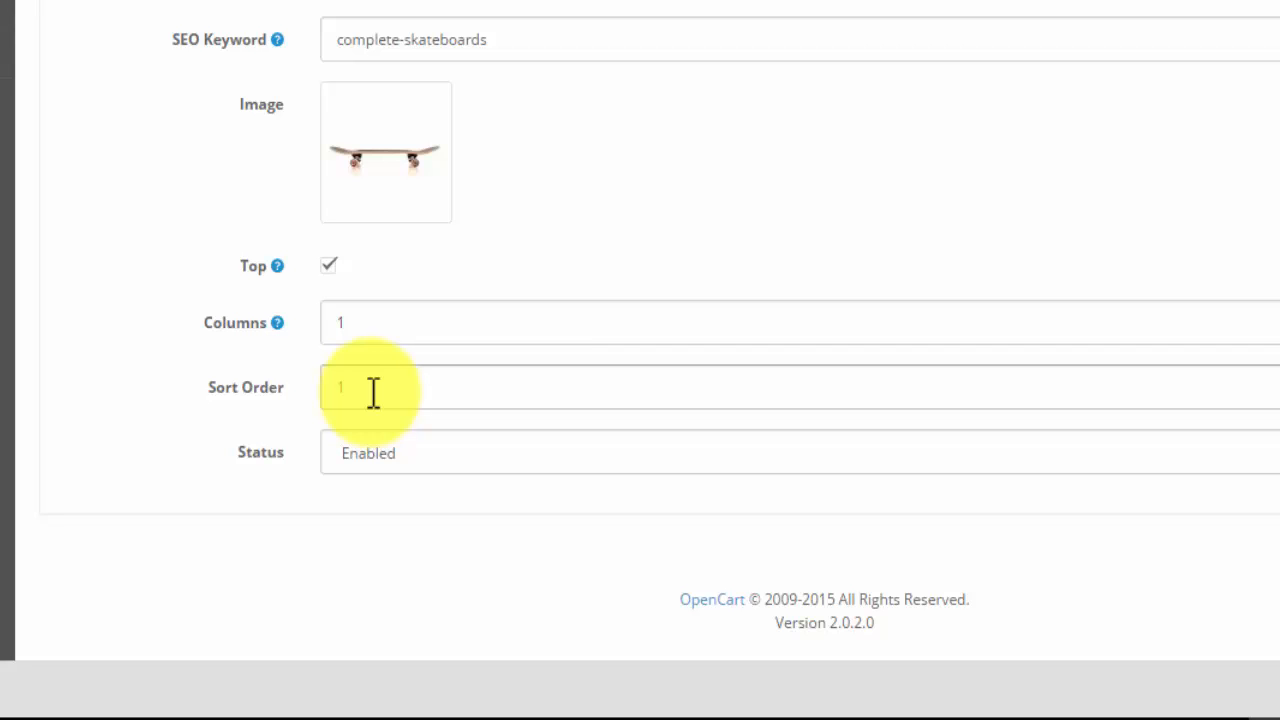
pyautogui.click(373, 390)
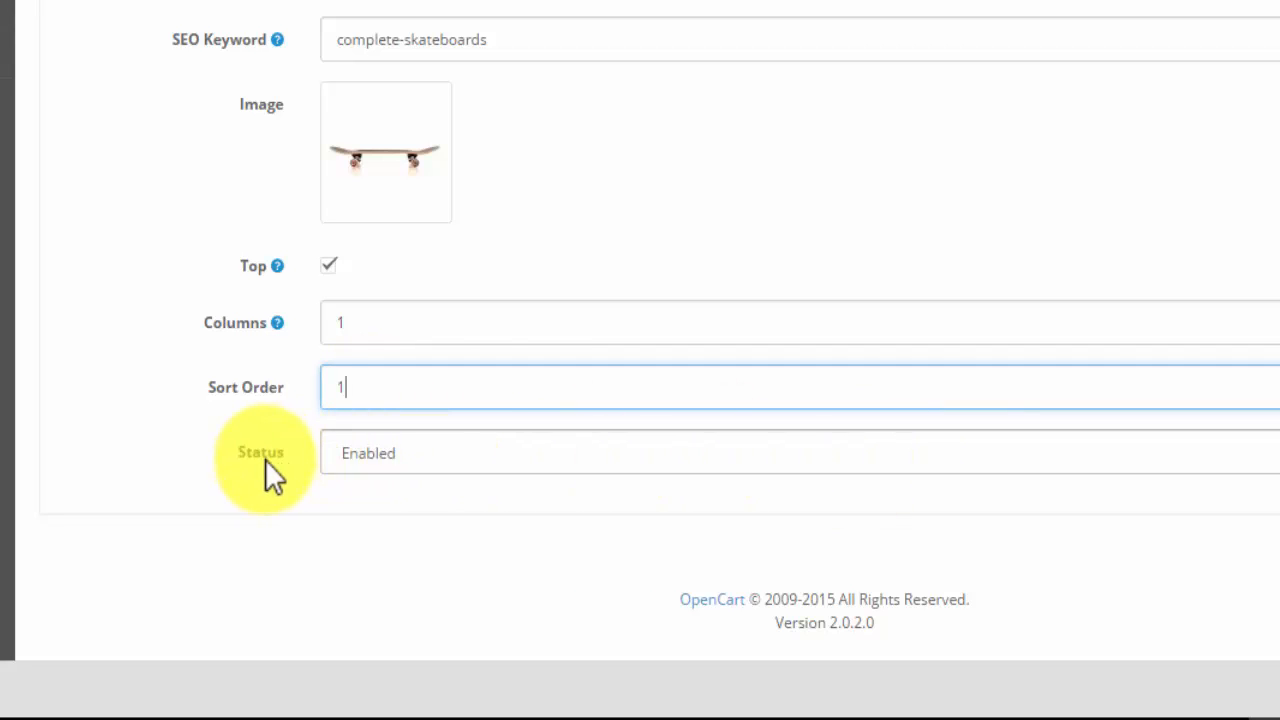
pyautogui.click(1270, 453)
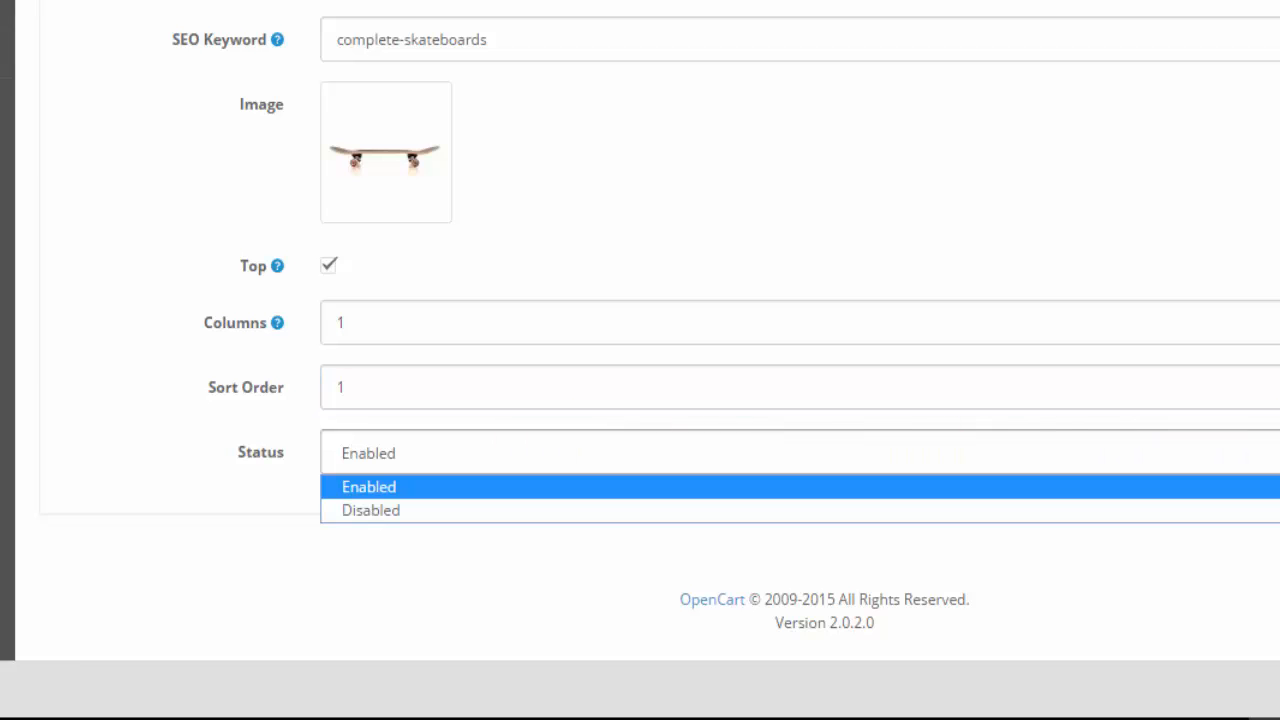
pyautogui.click(1270, 453)
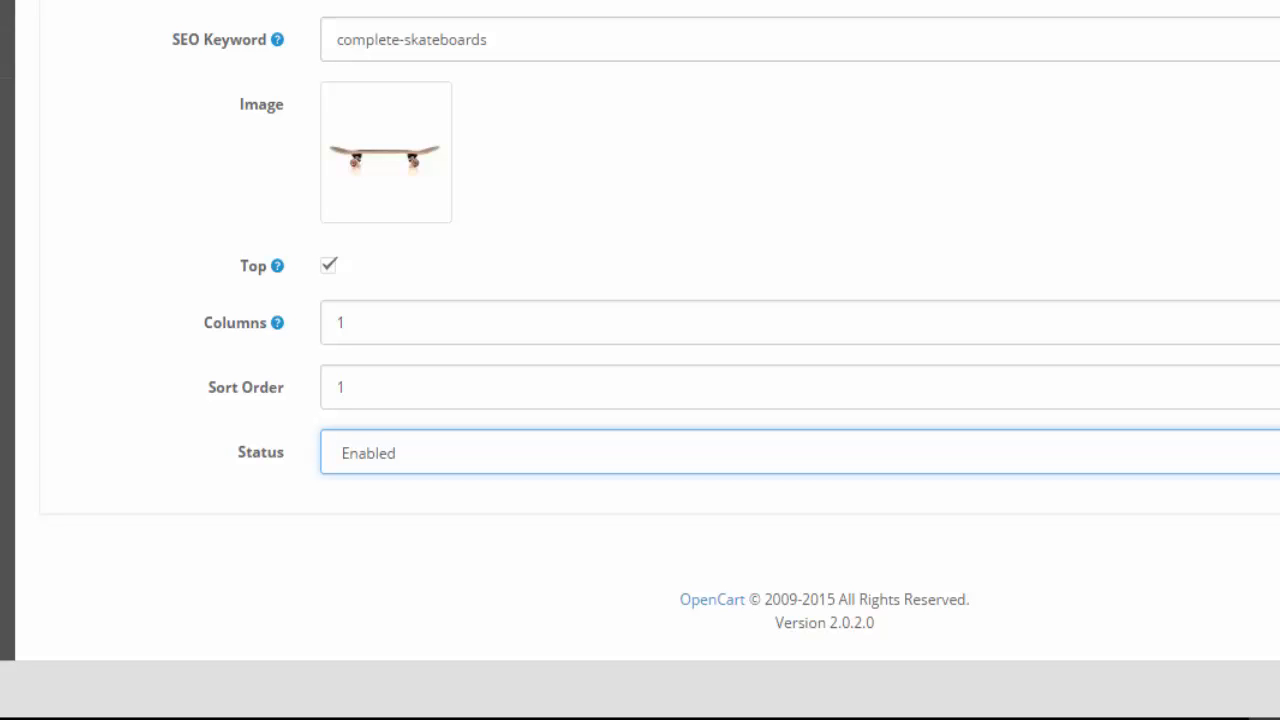
# - Set the Default store's layout override to Category in the design settings and save the category
pyautogui.scroll(15, 540, 140)
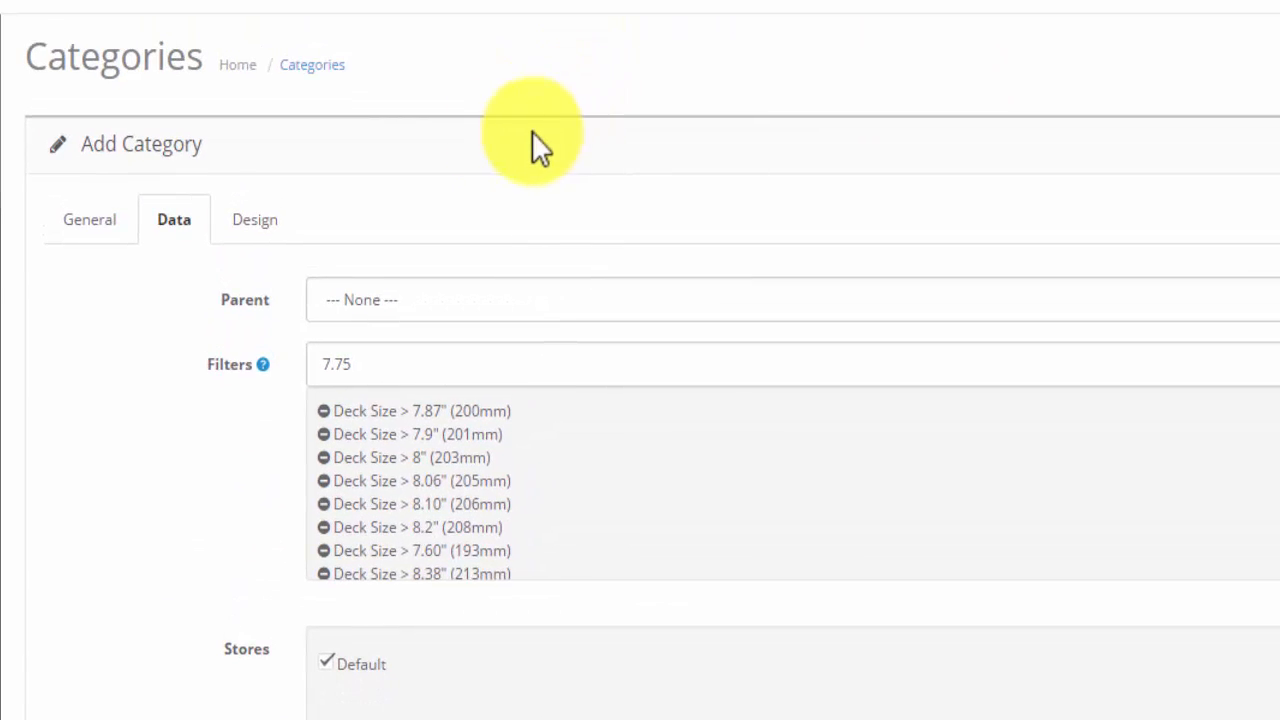
pyautogui.click(252, 224)
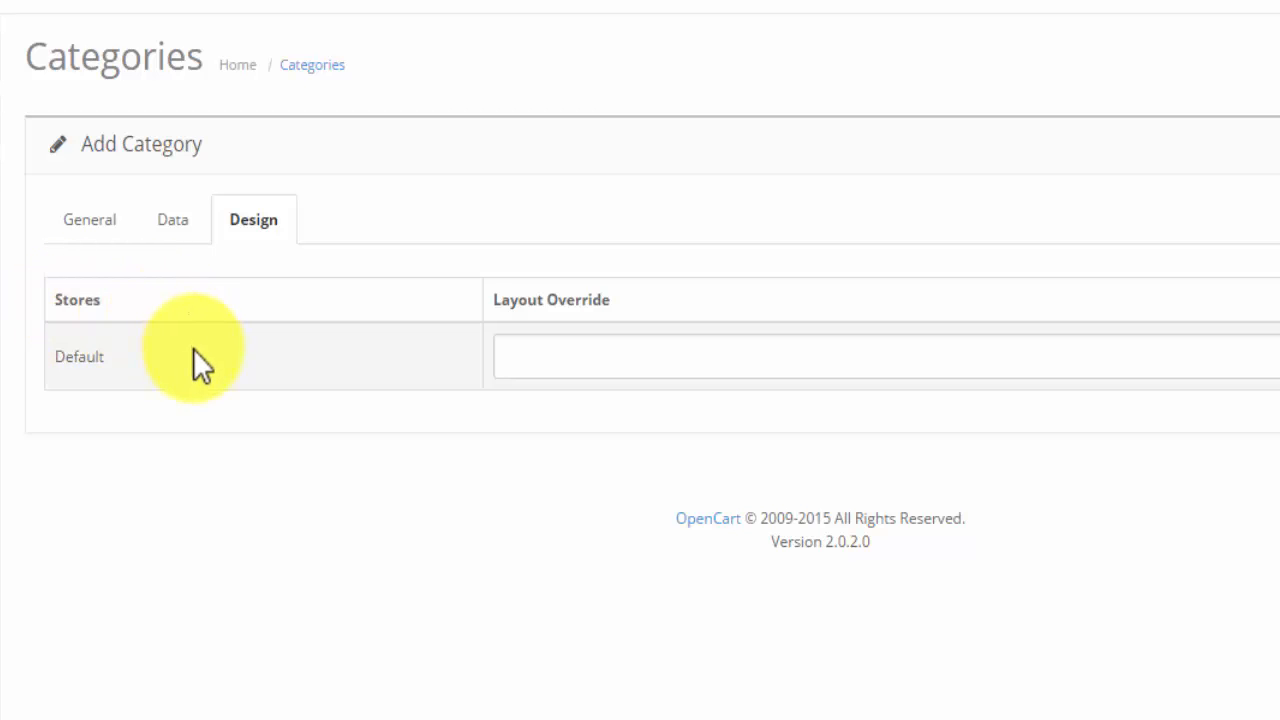
pyautogui.moveTo(51, 356); pyautogui.dragTo(113, 357)
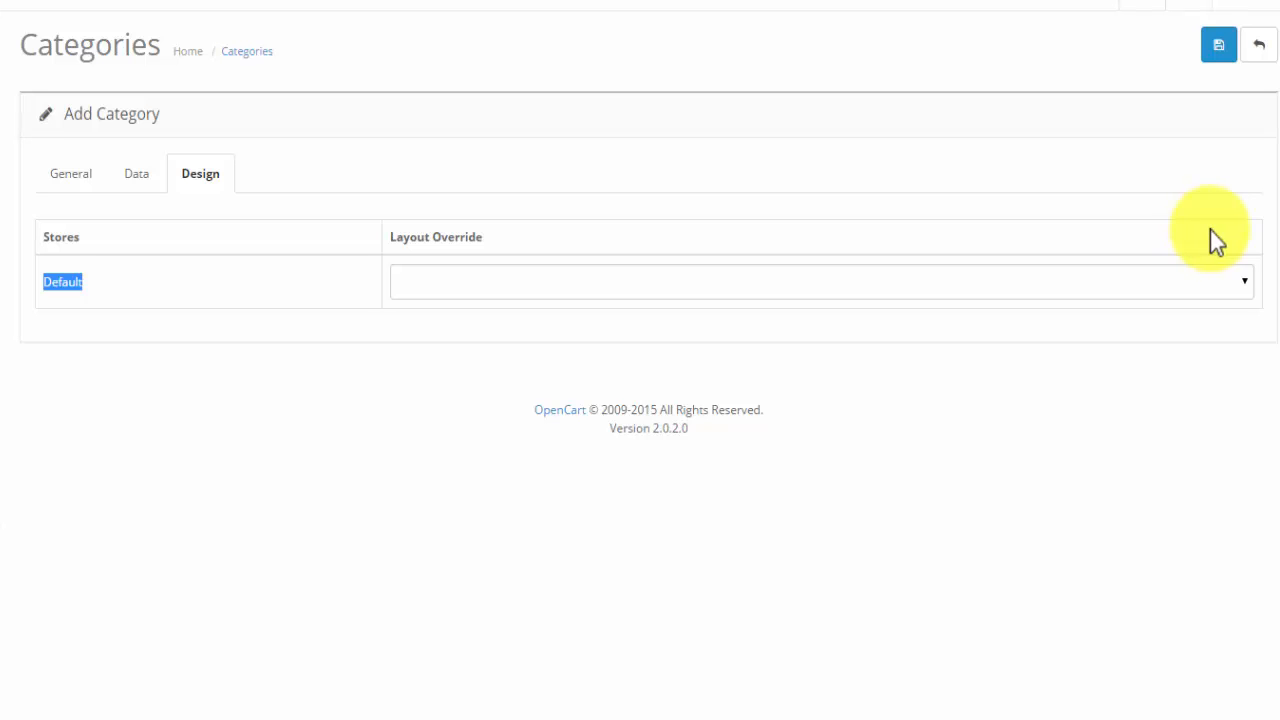
pyautogui.click(1245, 285)
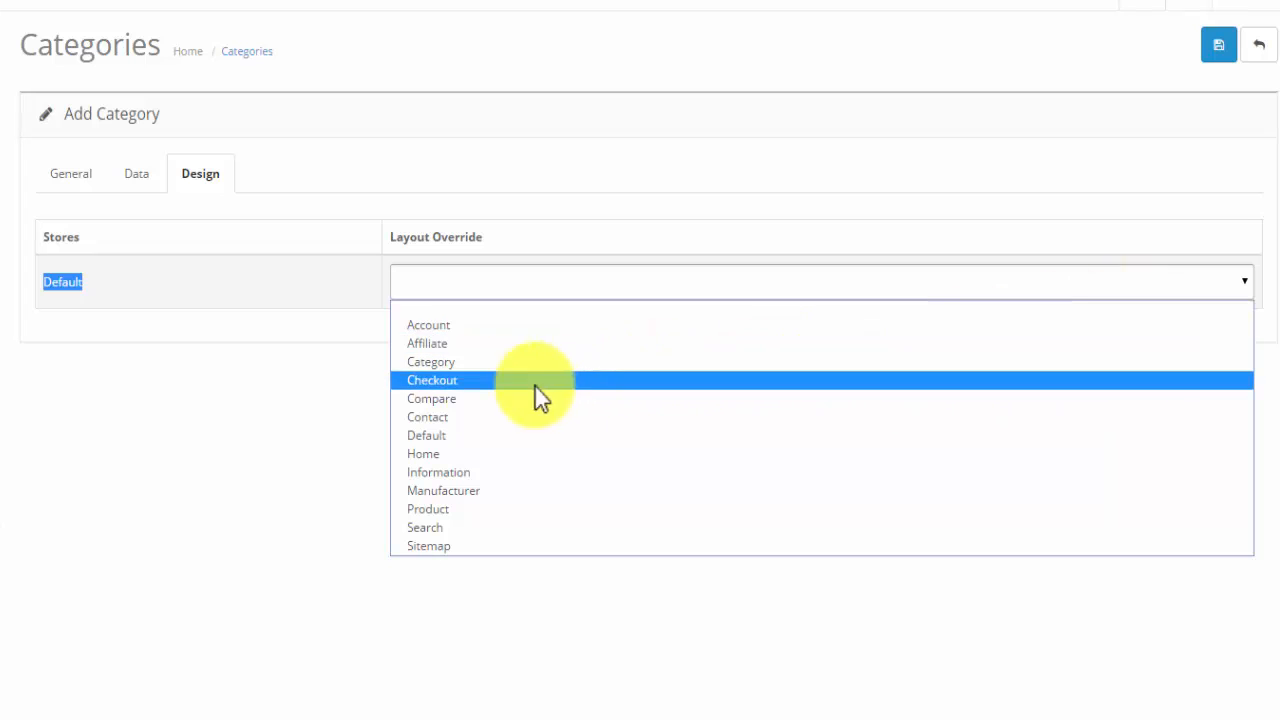
pyautogui.click(437, 362)
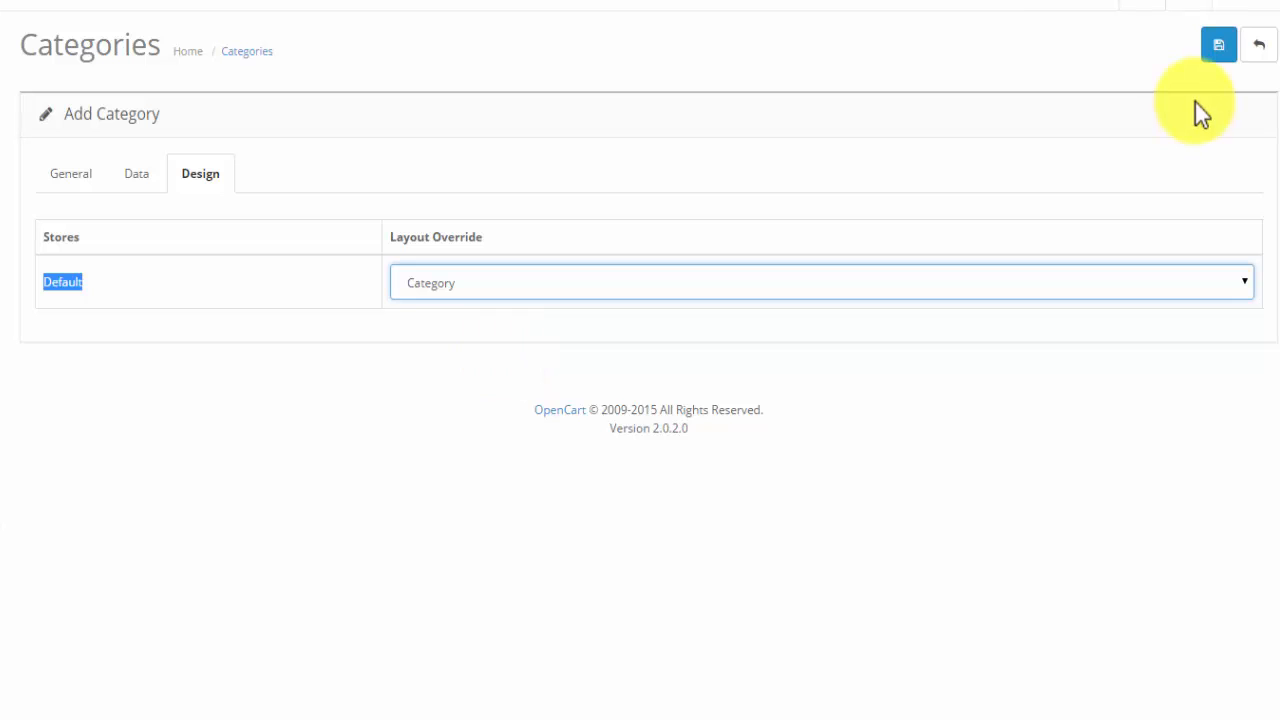
pyautogui.click(1219, 45)
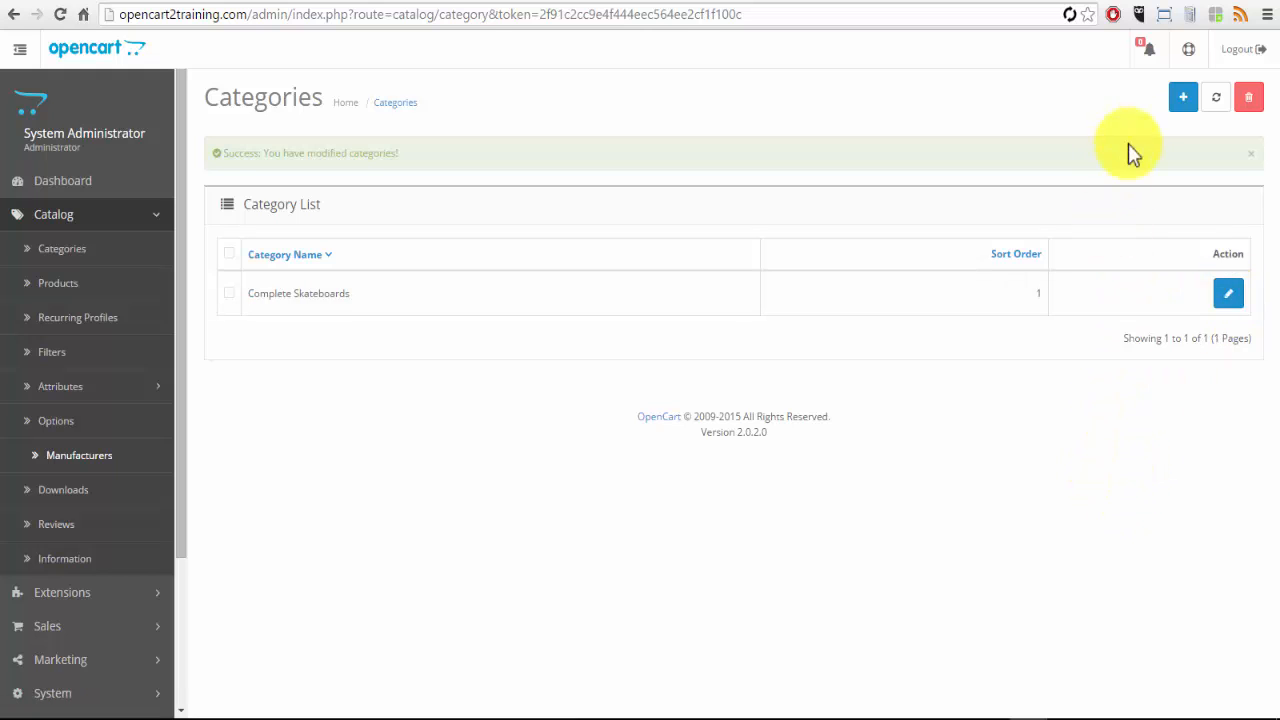
# - Add a new category named Beginner Completes with Beginner Completes as its meta tag title
pyautogui.click(1183, 103)
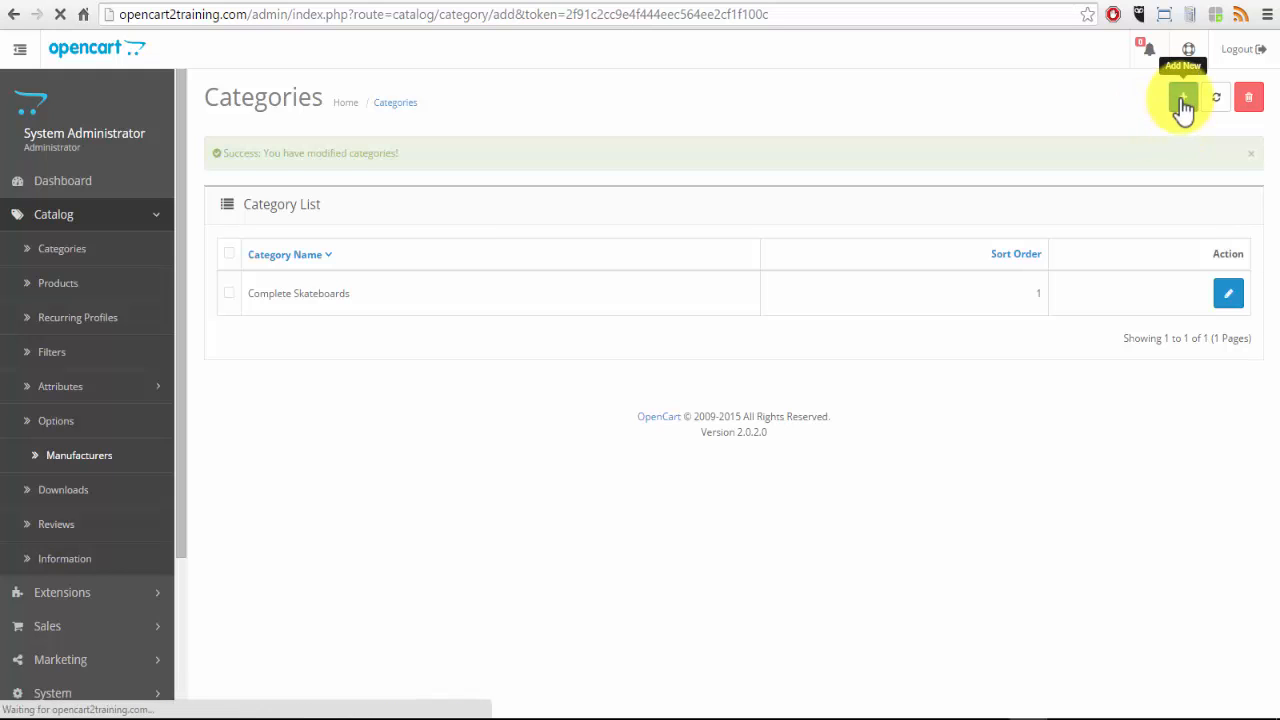
pyautogui.click(448, 314)
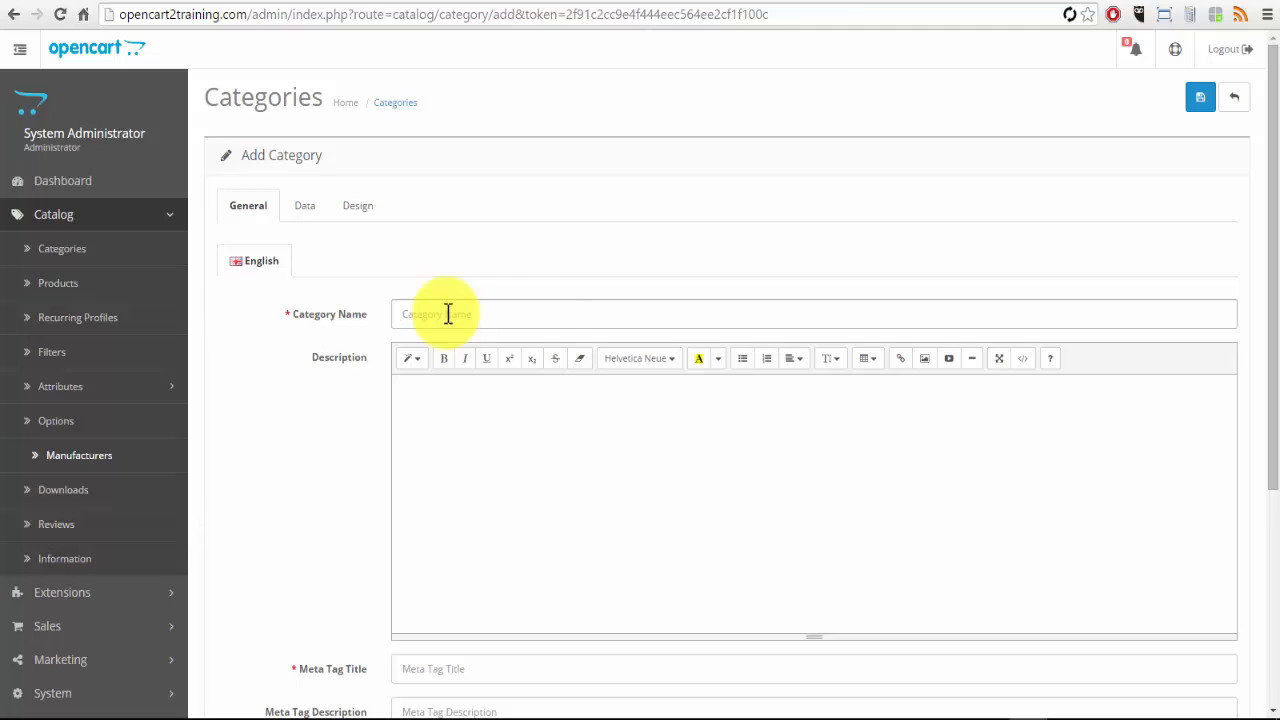
pyautogui.write('Beginner Completes')
pyautogui.scroll(-3, 545, 316)
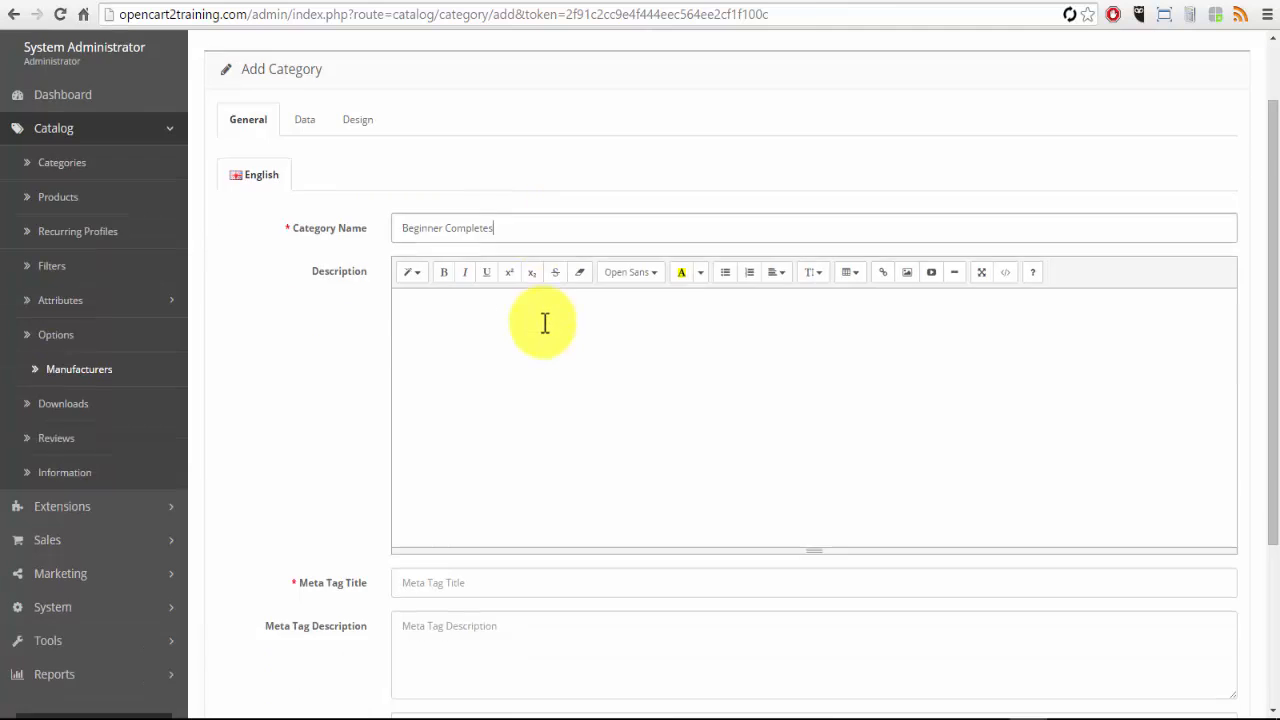
pyautogui.click(438, 500)
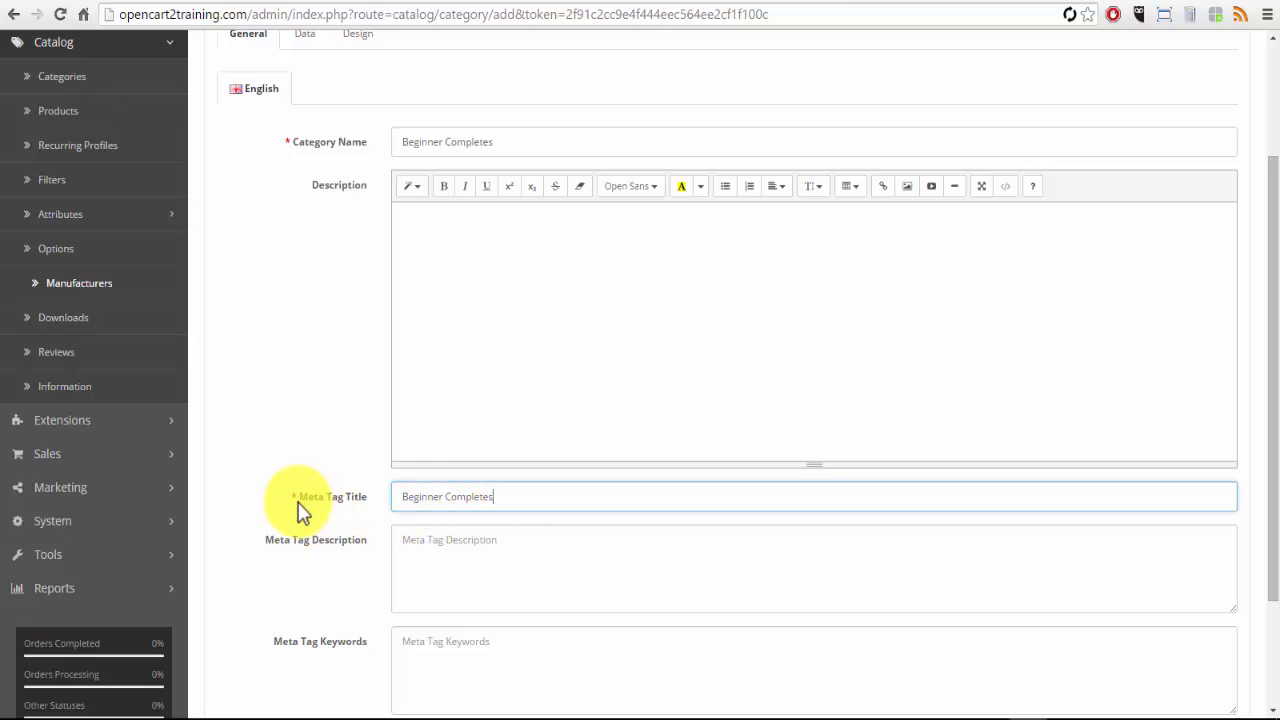
# - Set the parent of the Beginner Completes category to Complete Skateboards in its data settings
pyautogui.scroll(-3, 563, 580)
pyautogui.scroll(6, 560, 589)
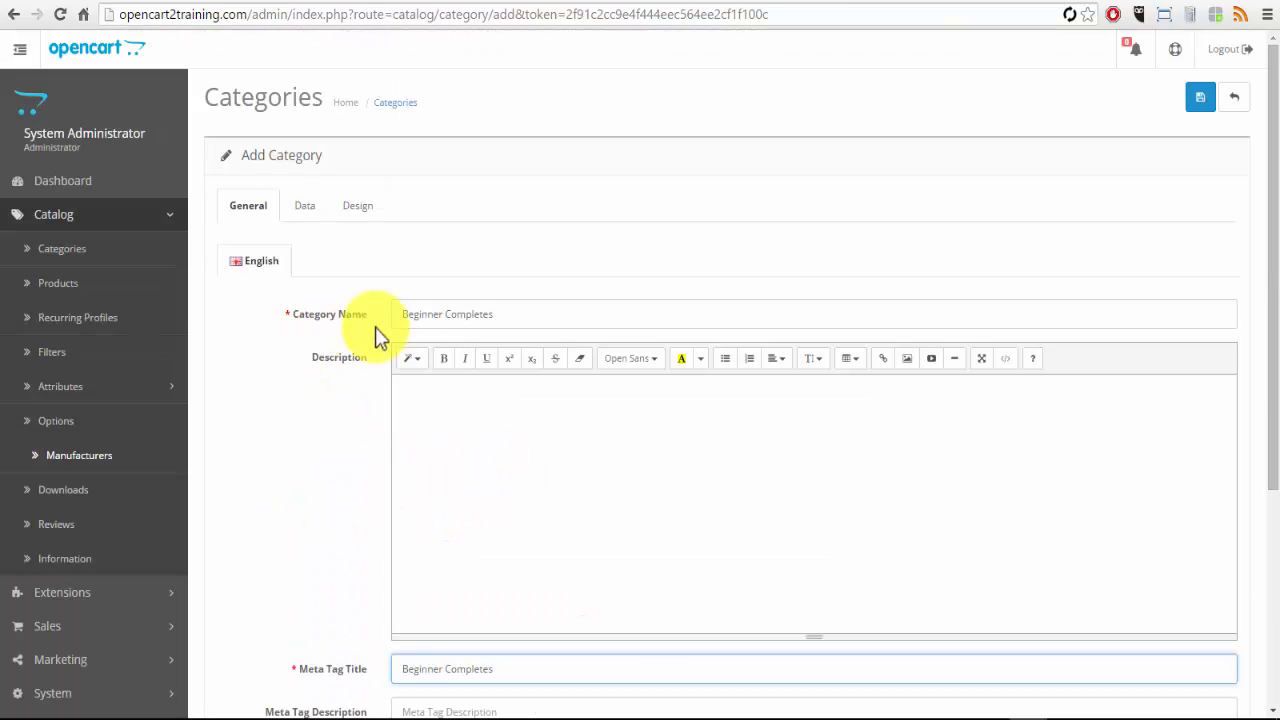
pyautogui.click(305, 212)
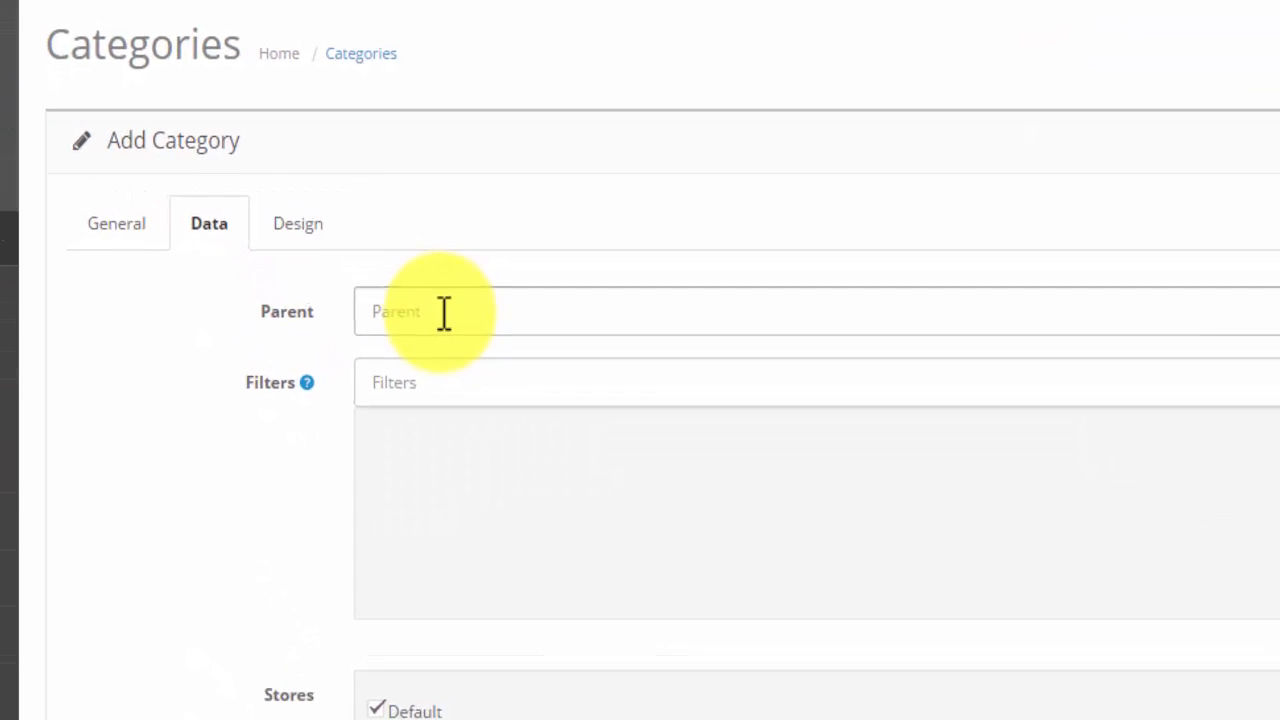
pyautogui.click(444, 312)
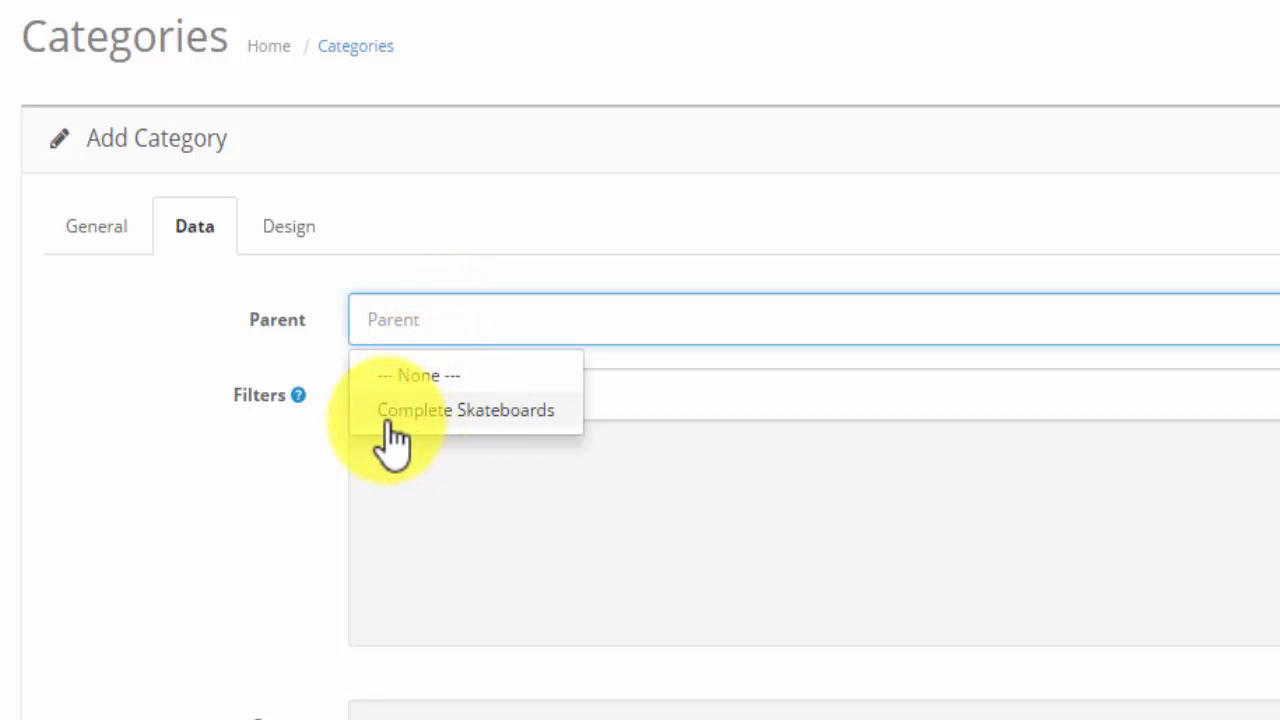
pyautogui.click(524, 418)
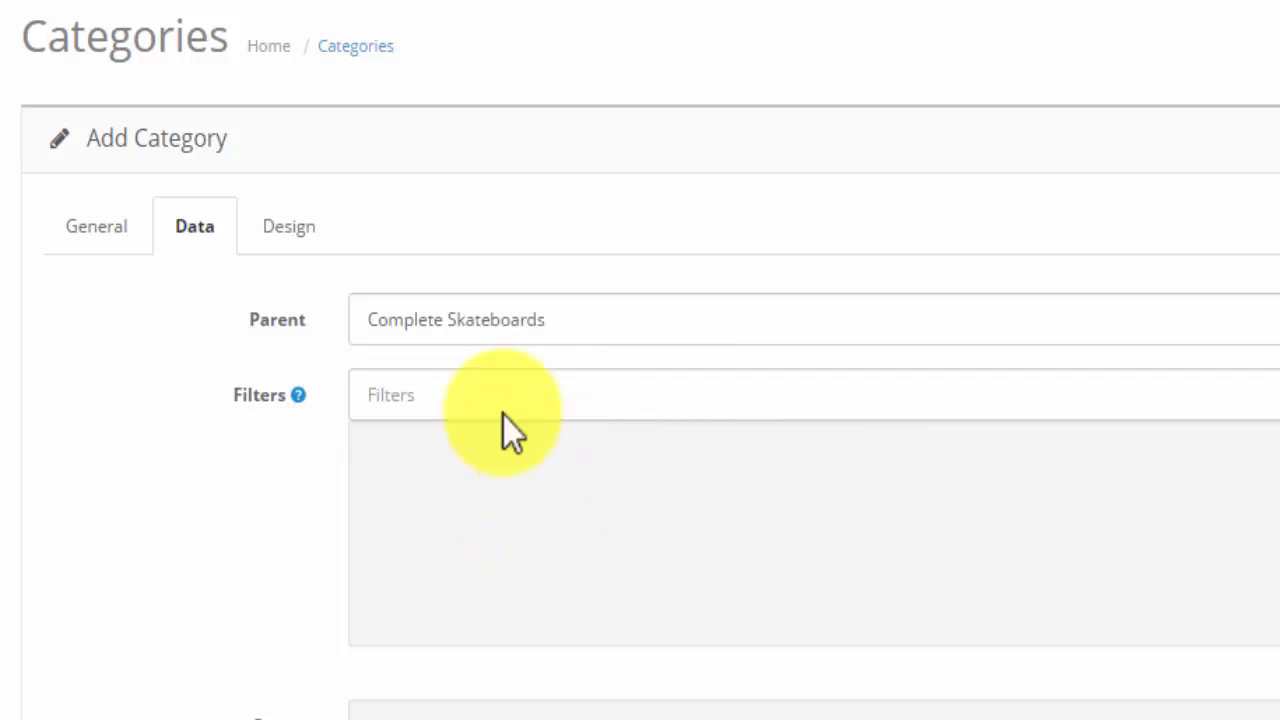
# - Fill in the new category's SEO keyword based on its name, Beginner Completes
pyautogui.scroll(-6, 588, 690)
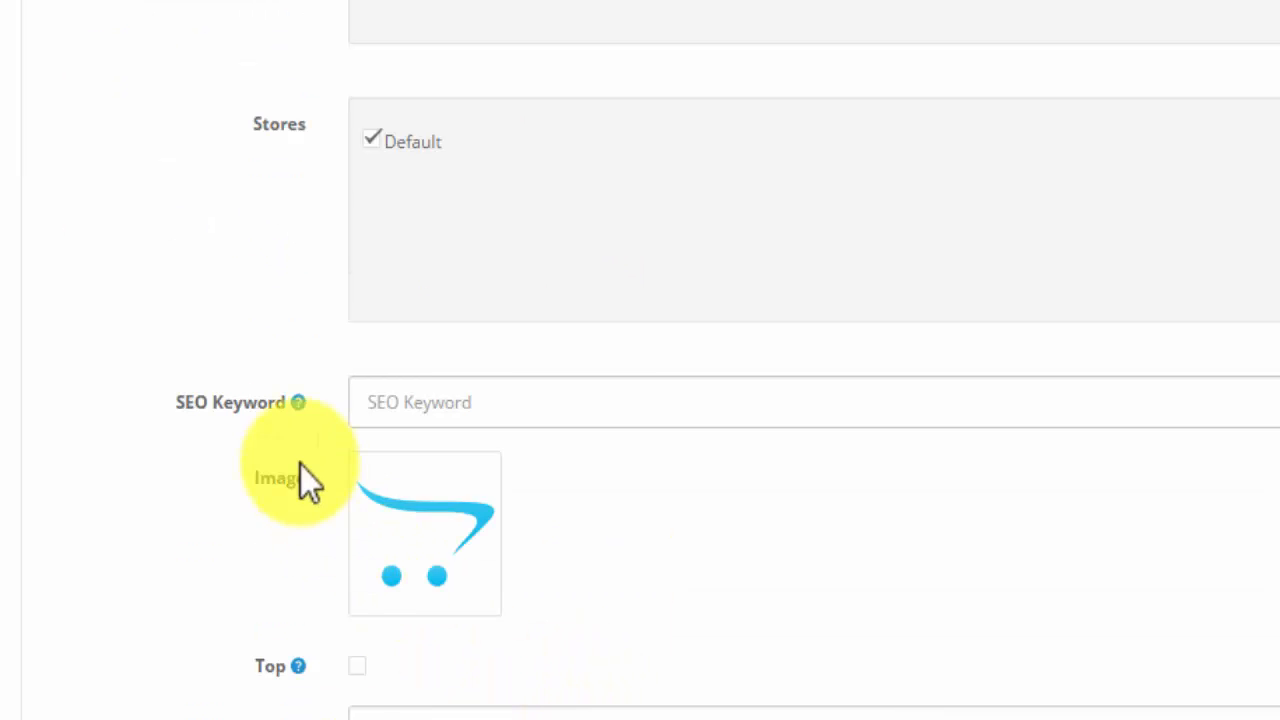
pyautogui.click(391, 403)
pyautogui.write('beginner-completes')
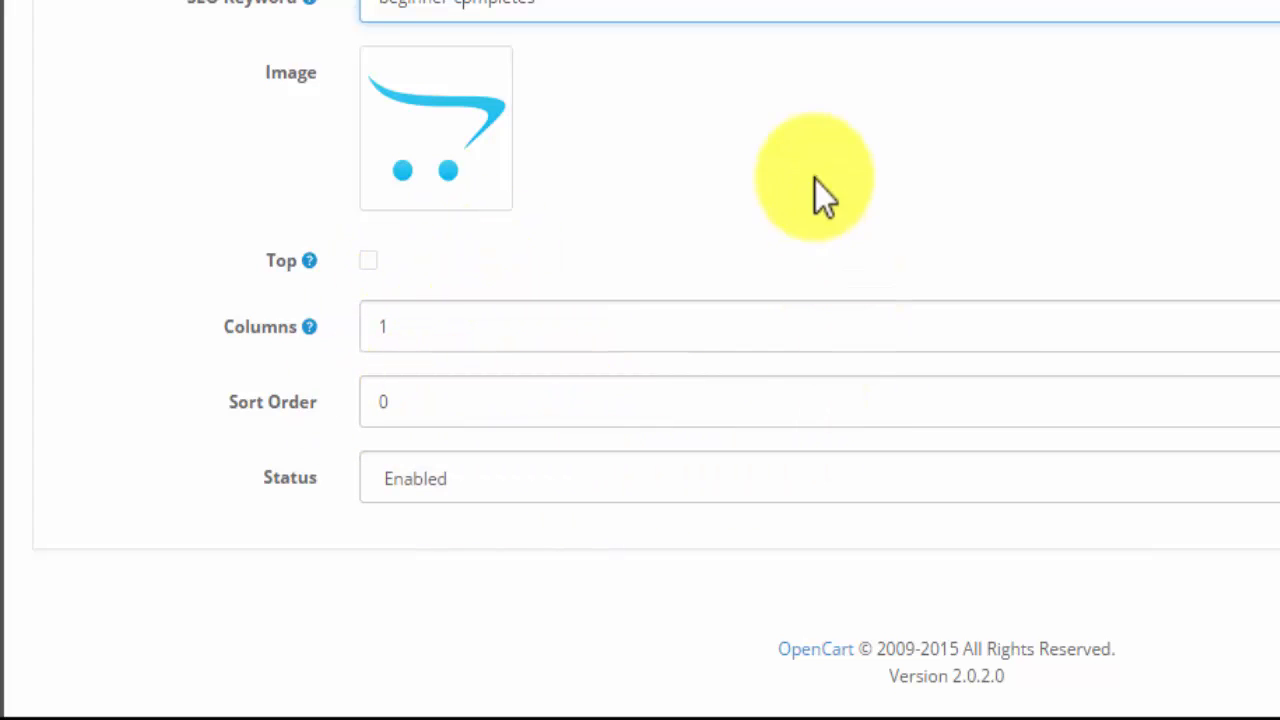
# - Override the Default store's layout with Category for Beginner Completes and save the new category
pyautogui.scroll(6, 861, 290)
pyautogui.click(298, 110)
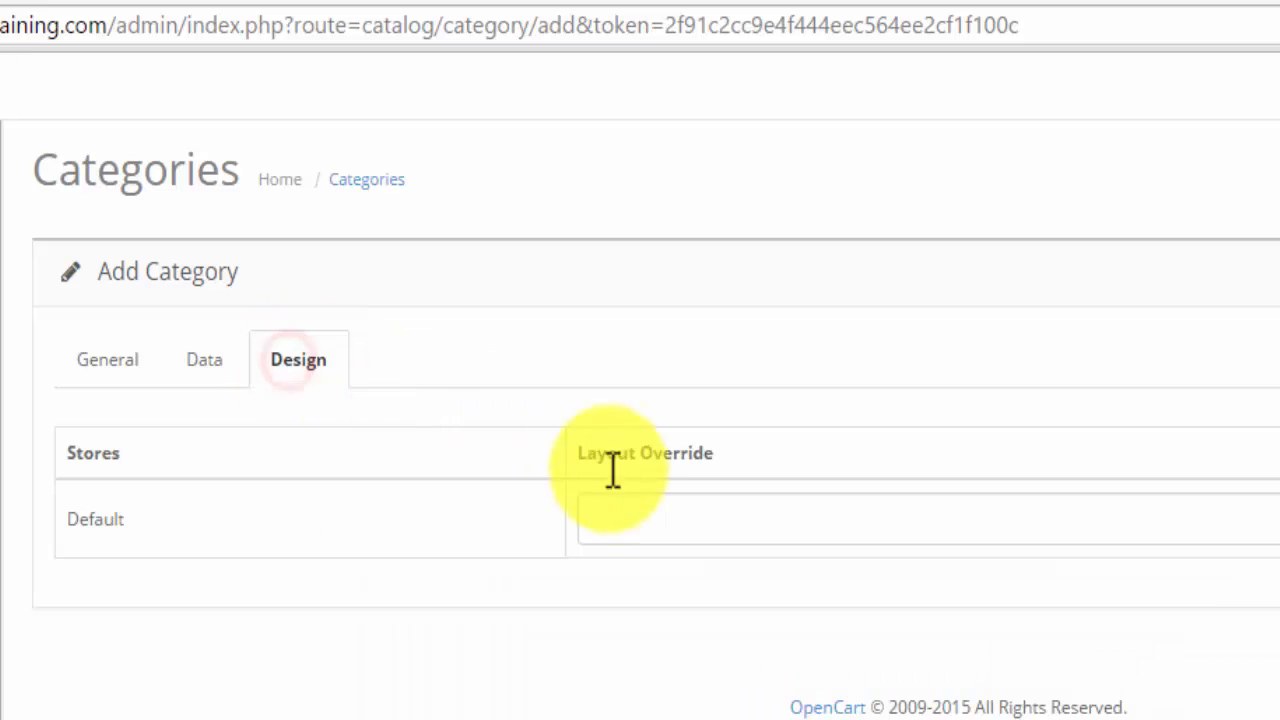
pyautogui.click(635, 263)
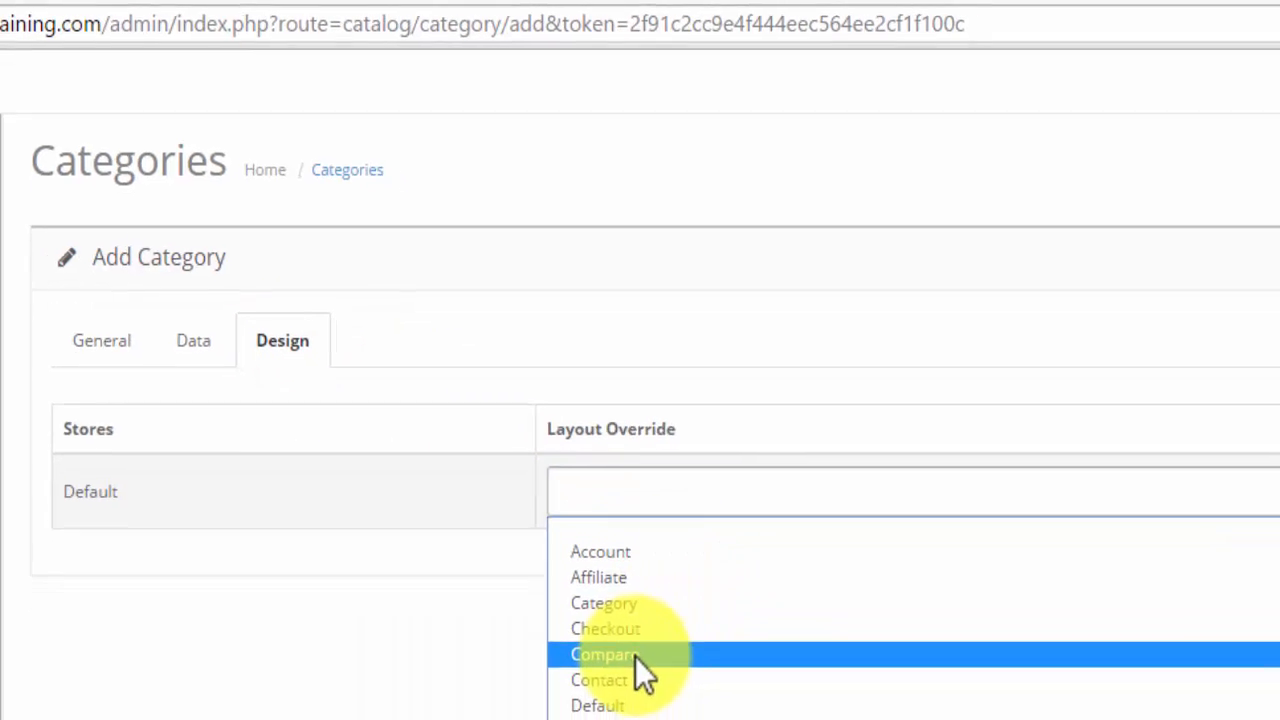
pyautogui.click(507, 495)
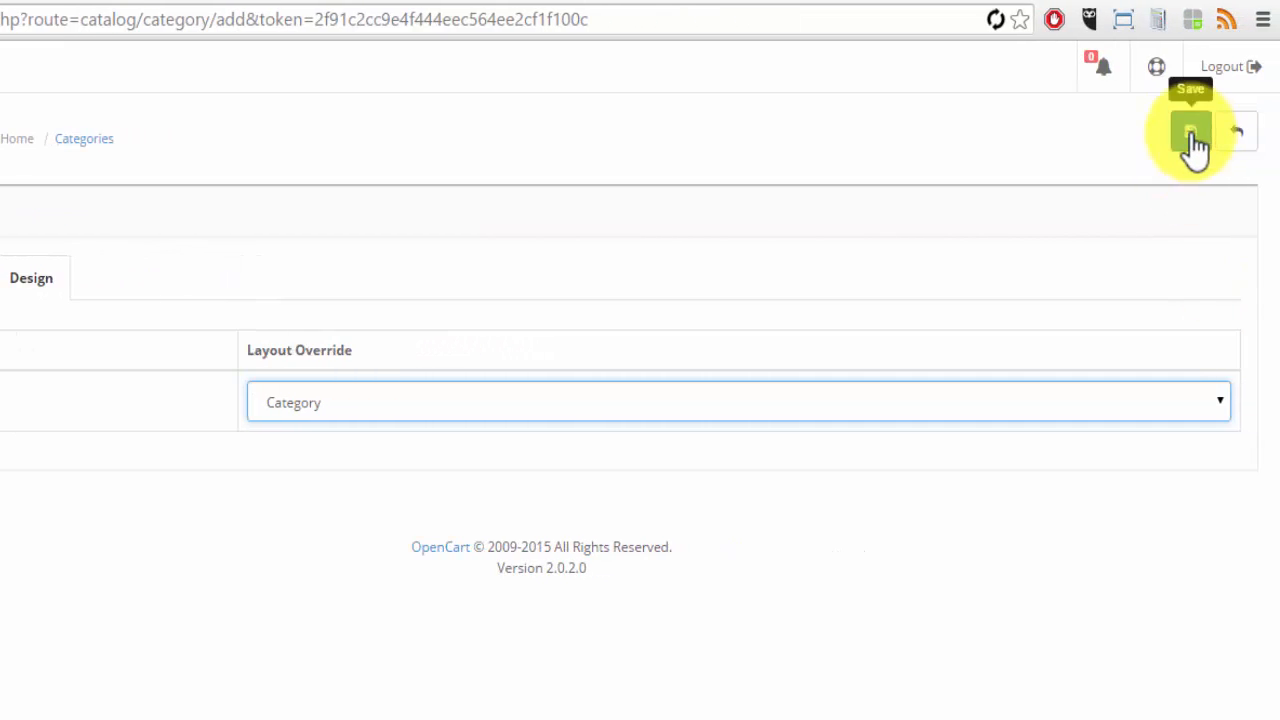
pyautogui.click(1192, 137)
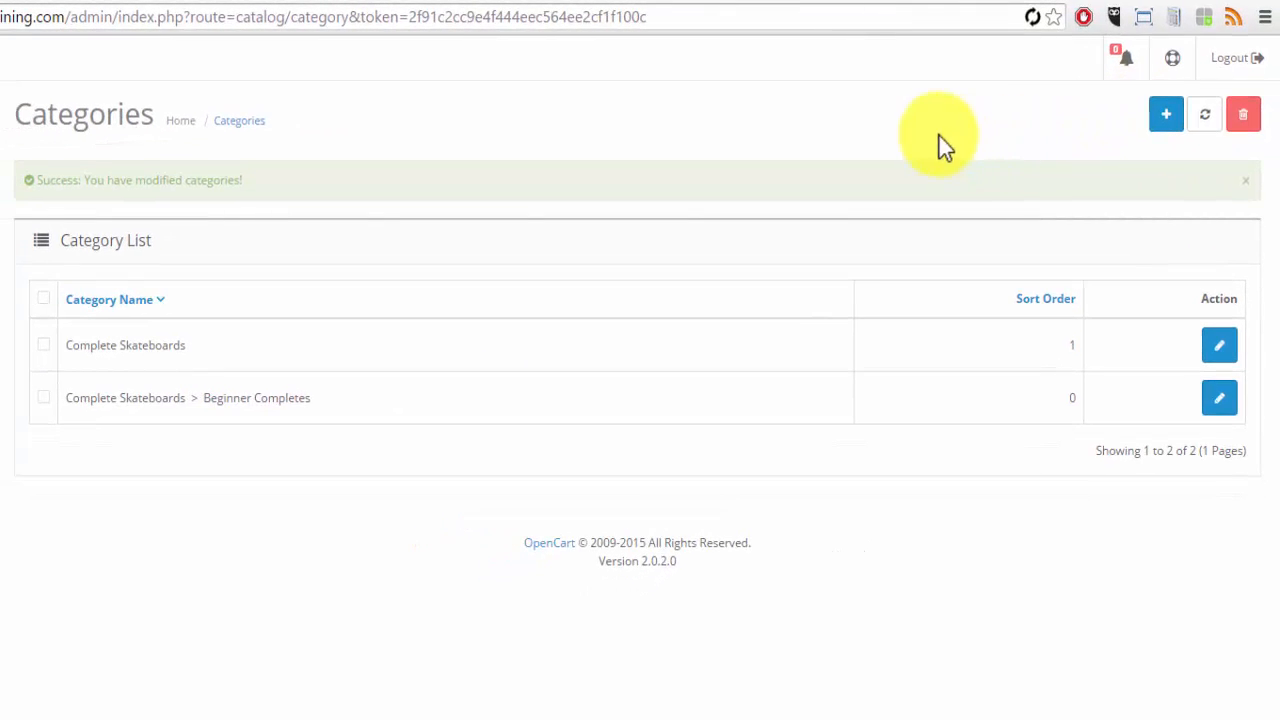
# - Open the storefront, look at the Complete Skateboards submenu, and show all Complete Skateboards
pyautogui.click(1176, 58)
pyautogui.click(1078, 121)
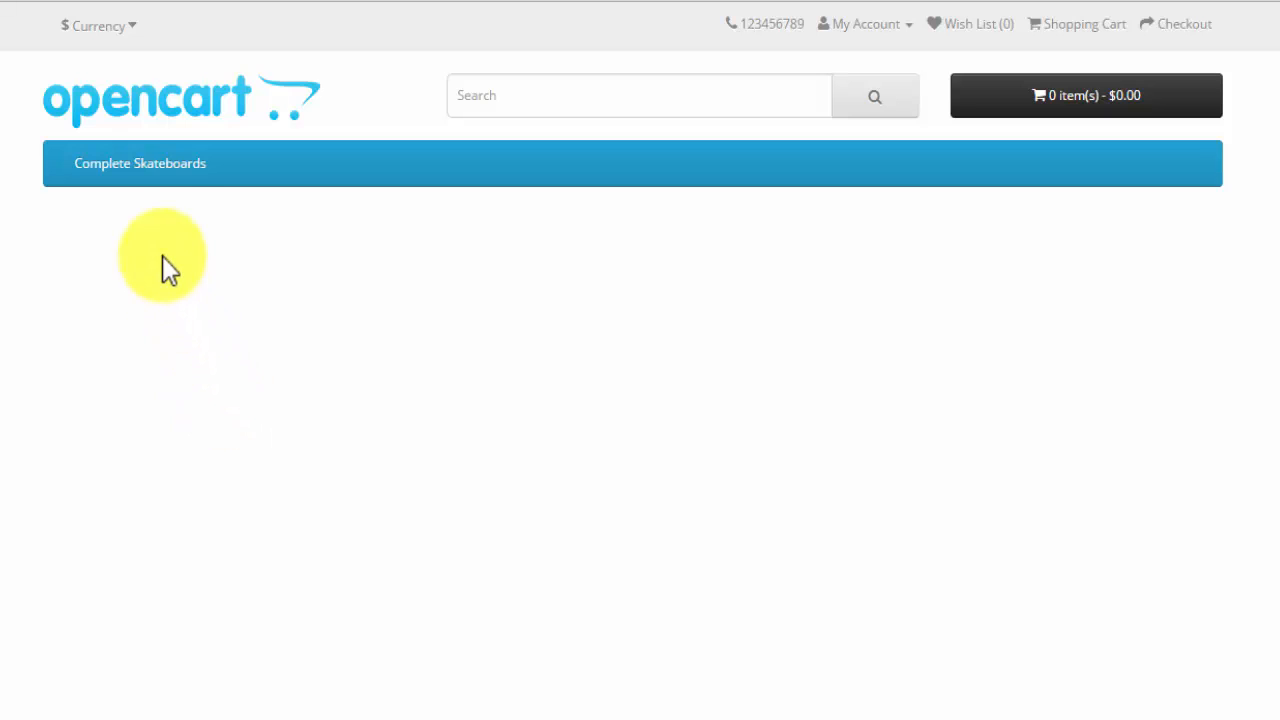
pyautogui.moveTo(153, 172)
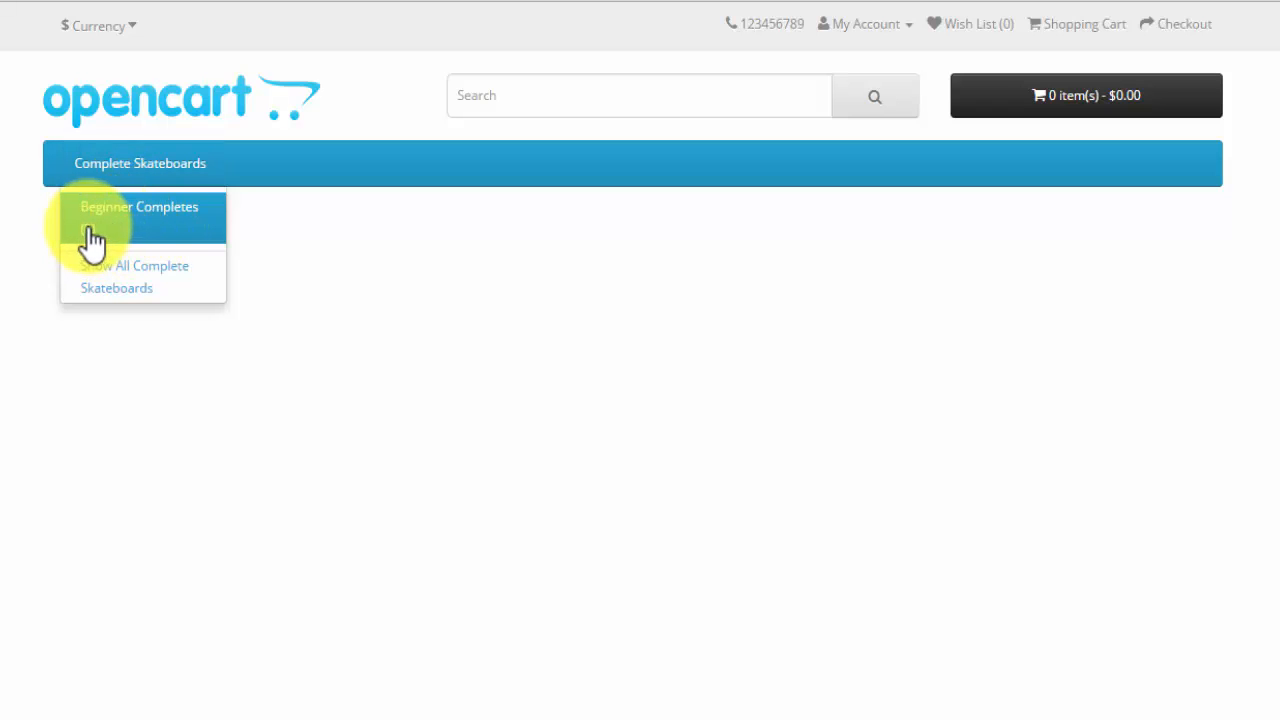
pyautogui.click(136, 283)
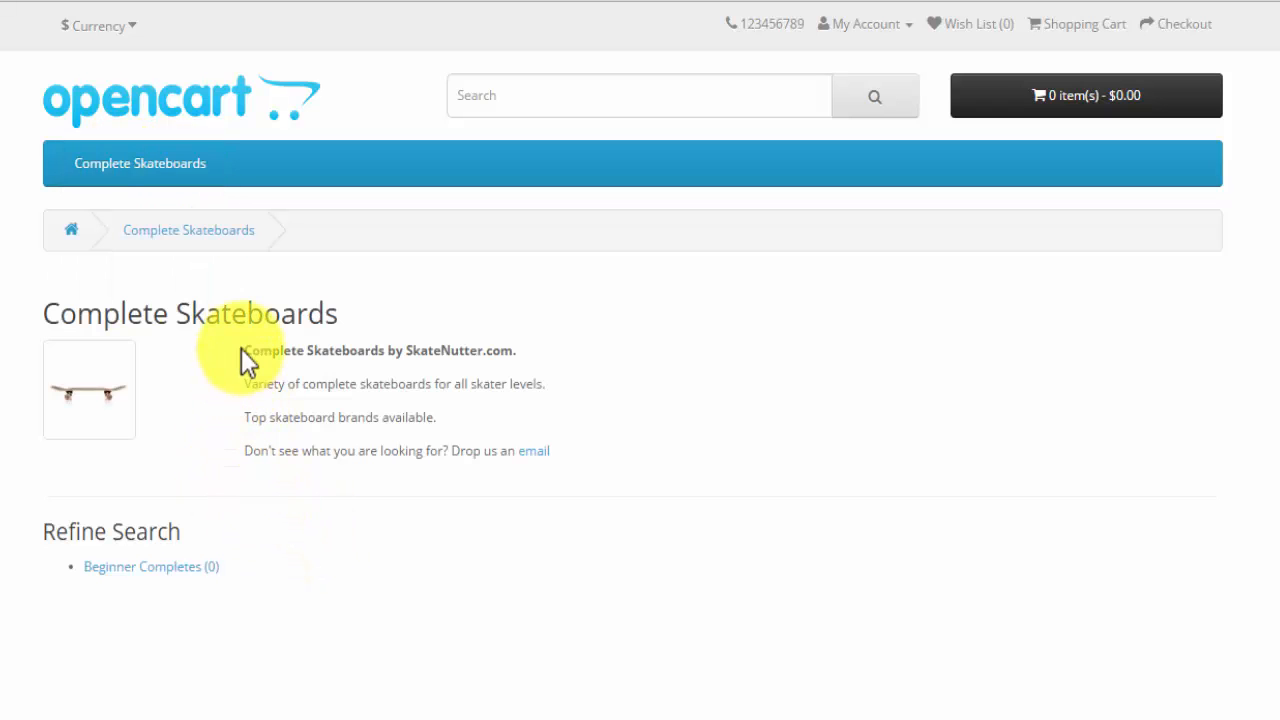
# - Examine the description, Refine Search section and category image on the Complete Skateboards storefront page
pyautogui.moveTo(244, 350); pyautogui.dragTo(525, 351)
pyautogui.click(525, 351)
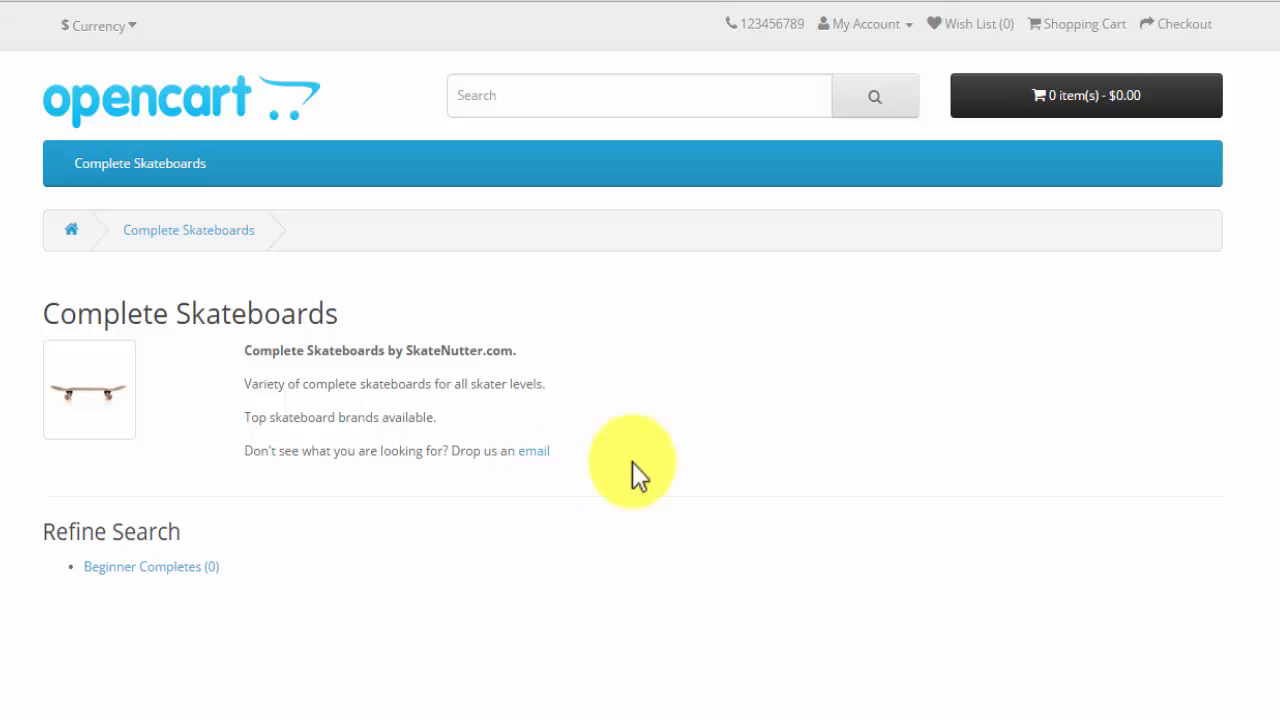
pyautogui.click(172, 535)
pyautogui.moveTo(172, 535); pyautogui.dragTo(49, 531)
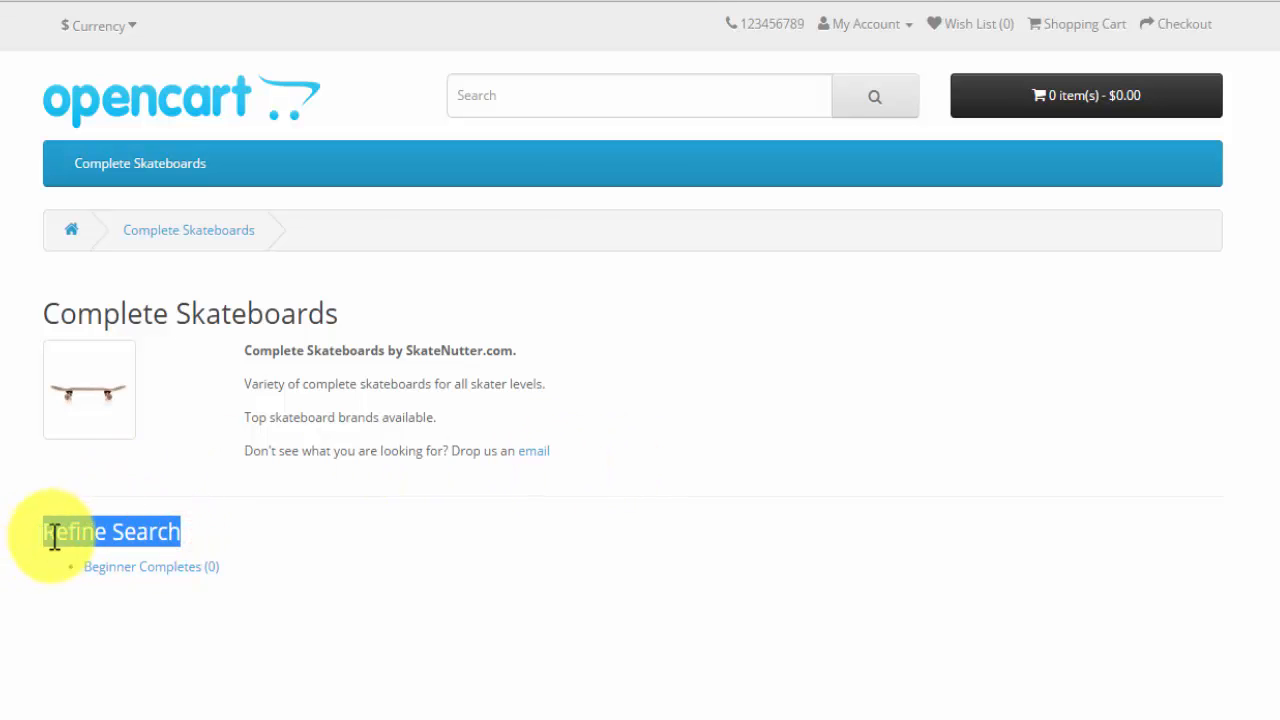
pyautogui.click(191, 534)
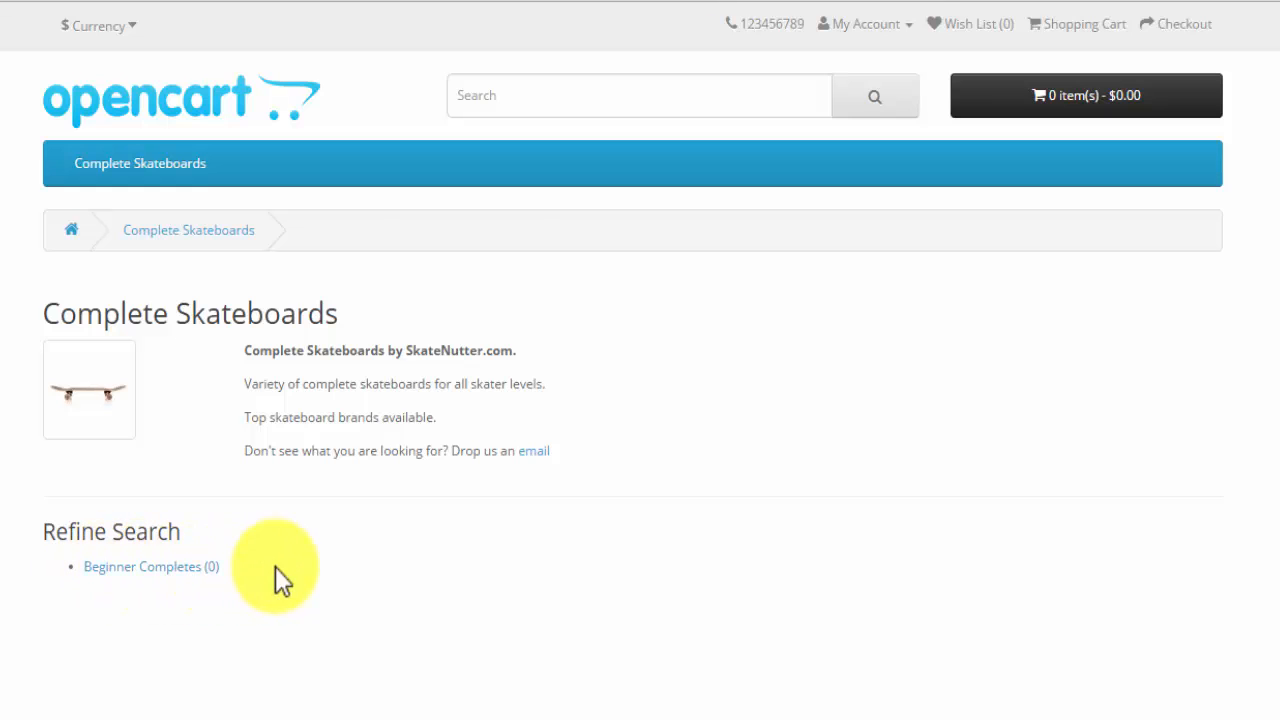
pyautogui.moveTo(95, 373)
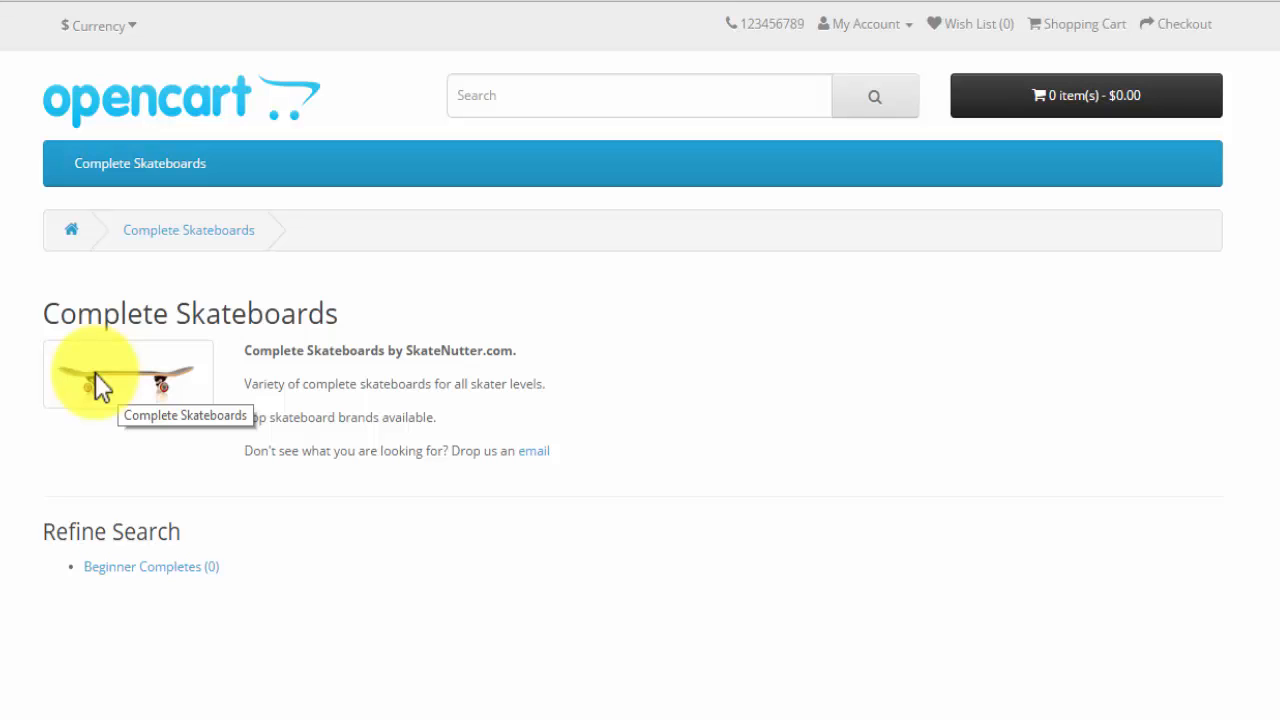